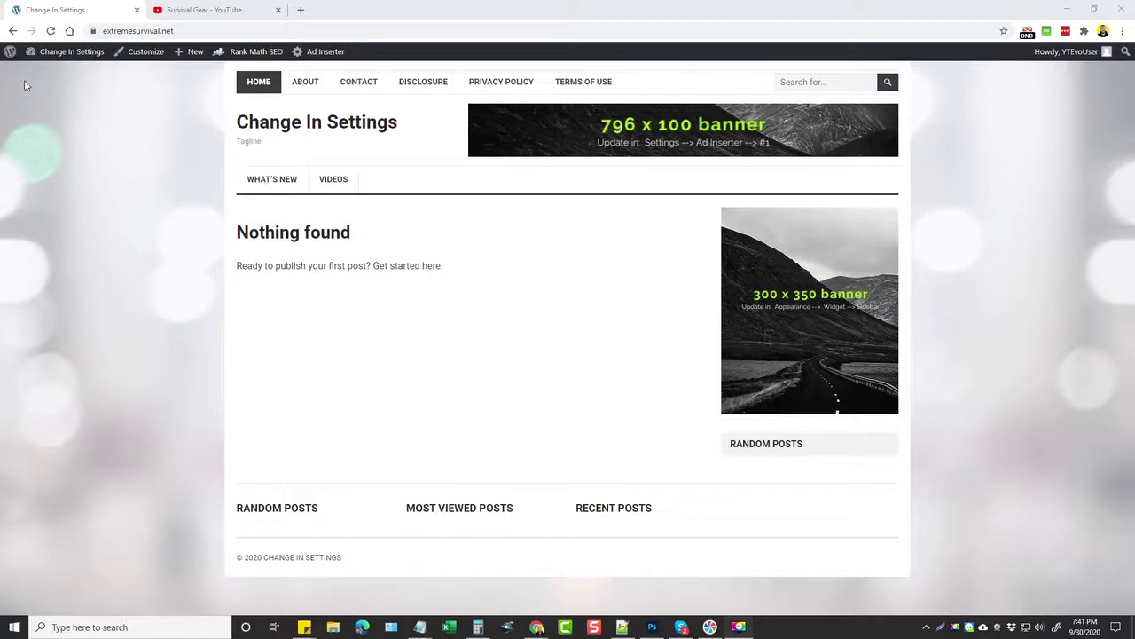
Open the YT Evolution import settings in the WordPress admin and review the available auto-import statuses.
left_click(11, 53)
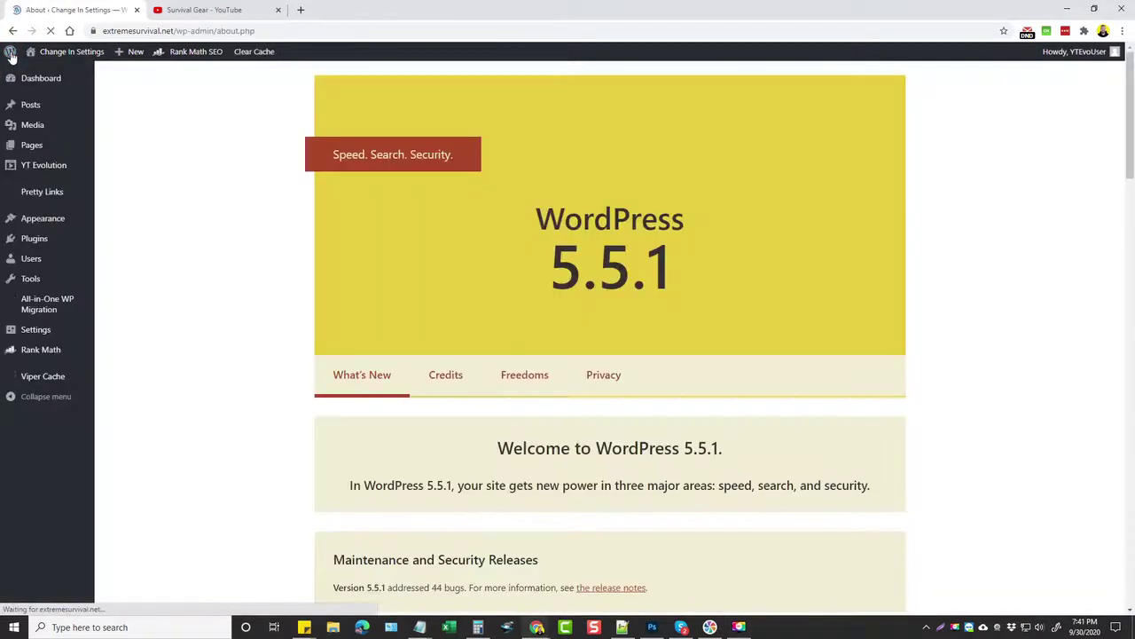
mouse_move(37, 170)
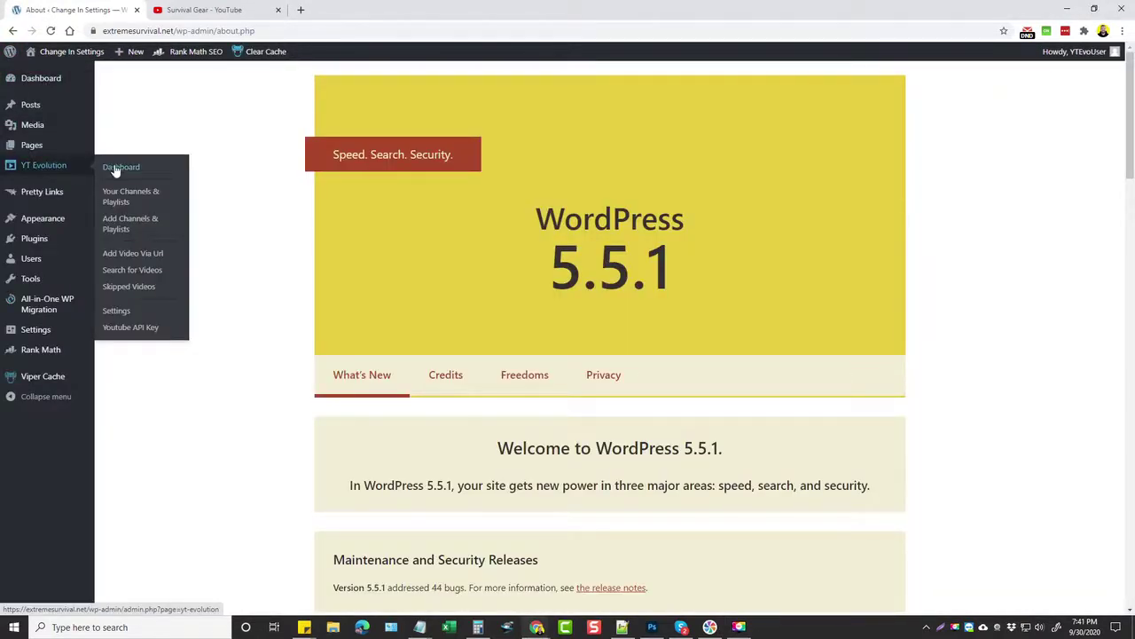
left_click(116, 312)
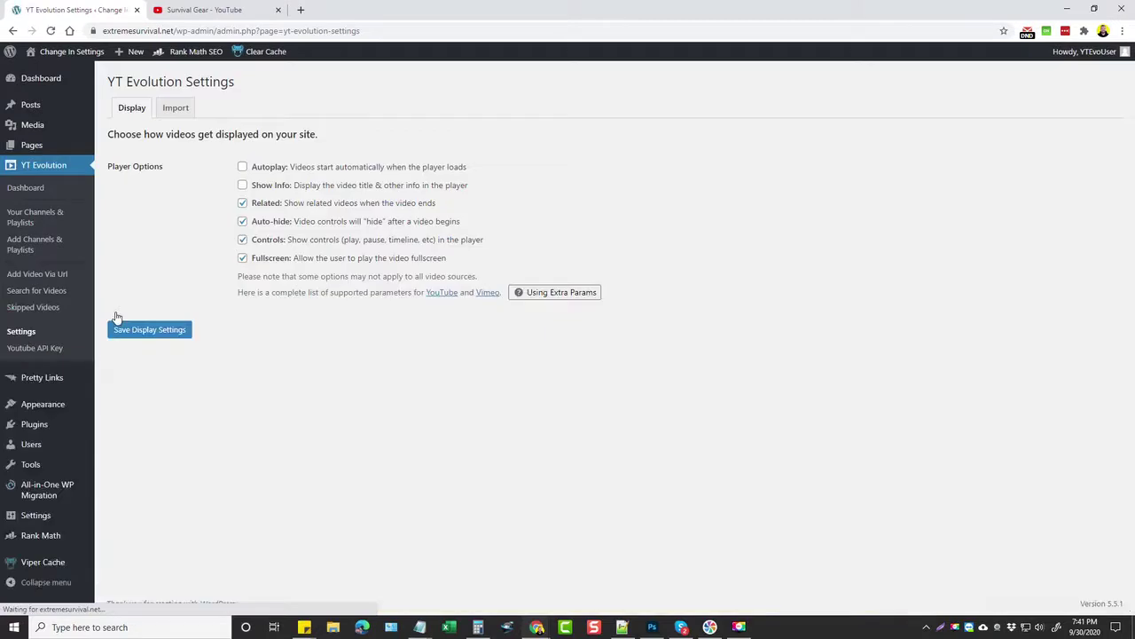
left_click(182, 112)
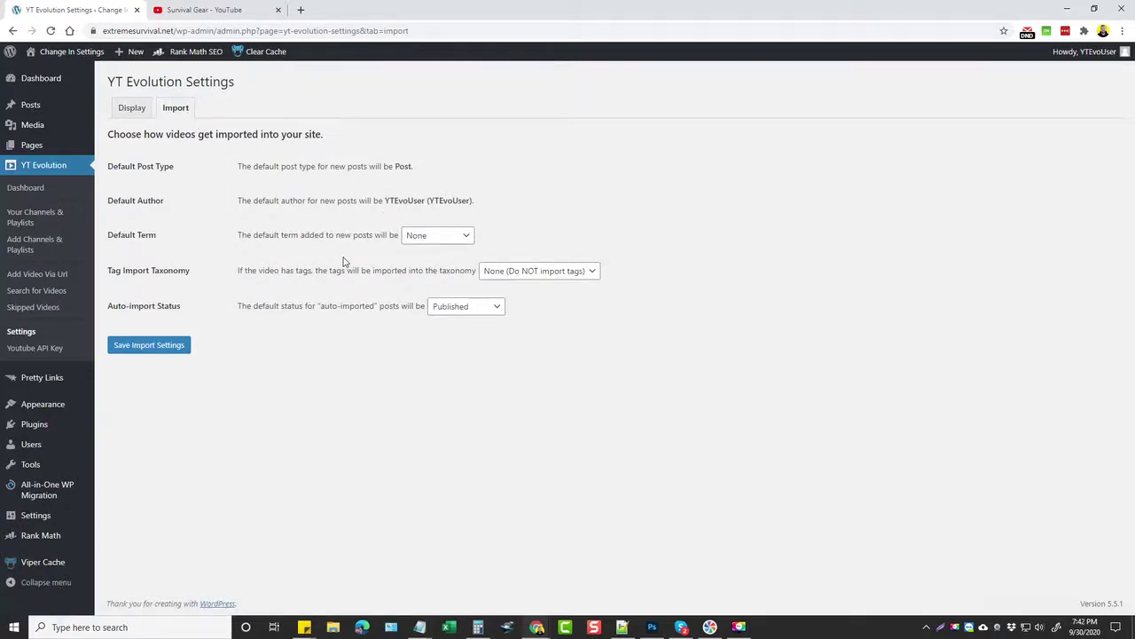
left_click(493, 311)
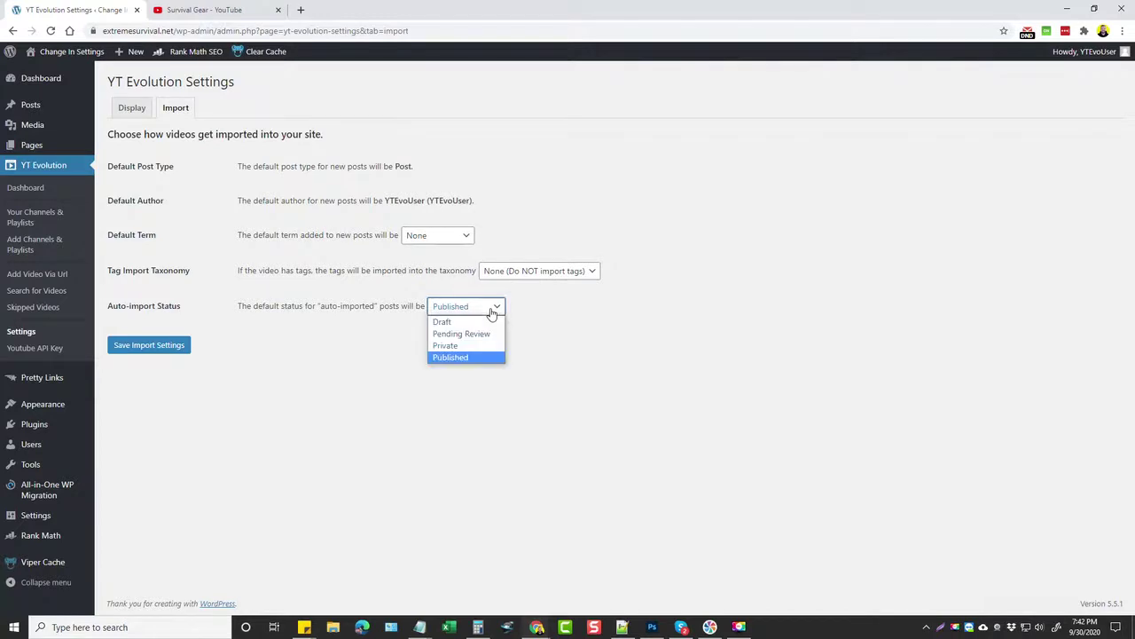
left_click(341, 371)
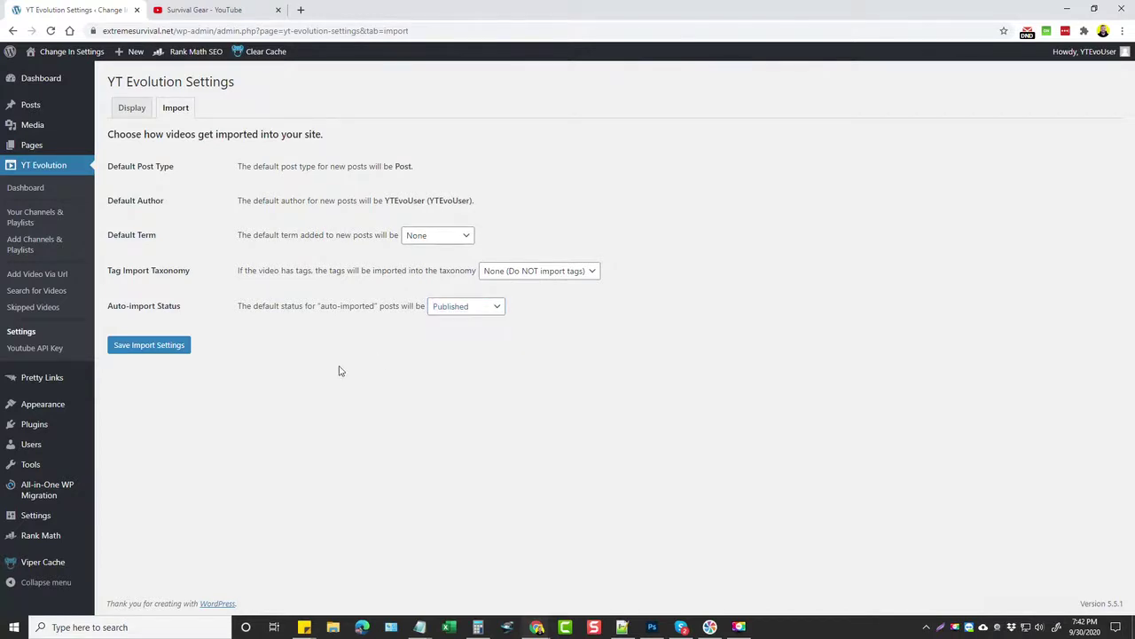
Open the YT Evolution form for adding a channel or playlist, with YouTube Channel as the query type.
left_click(28, 192)
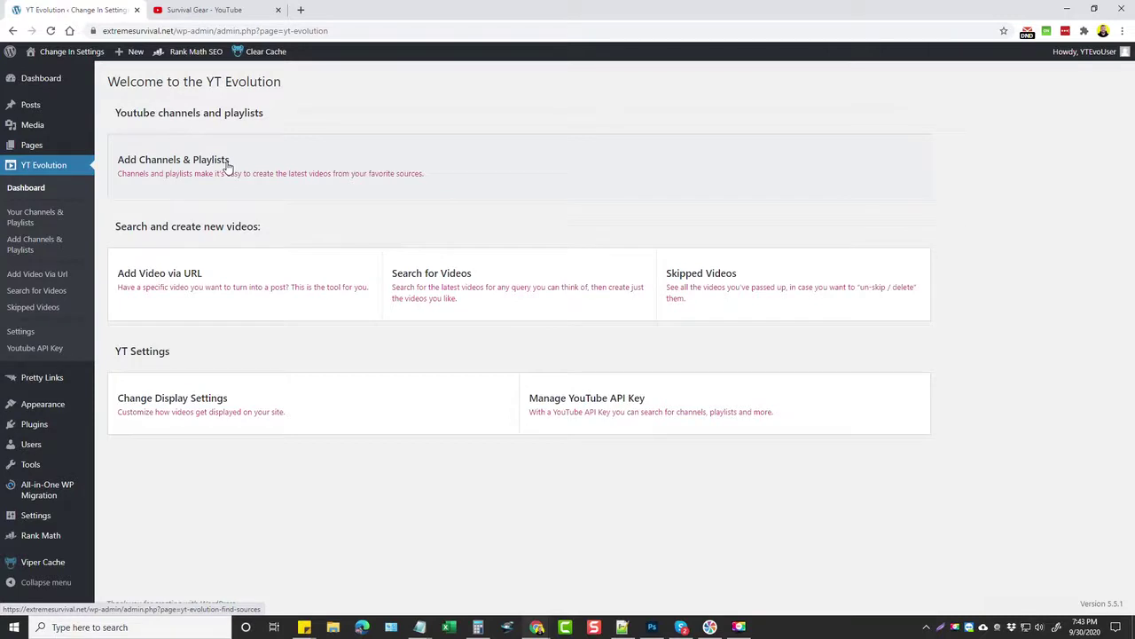
left_click(161, 171)
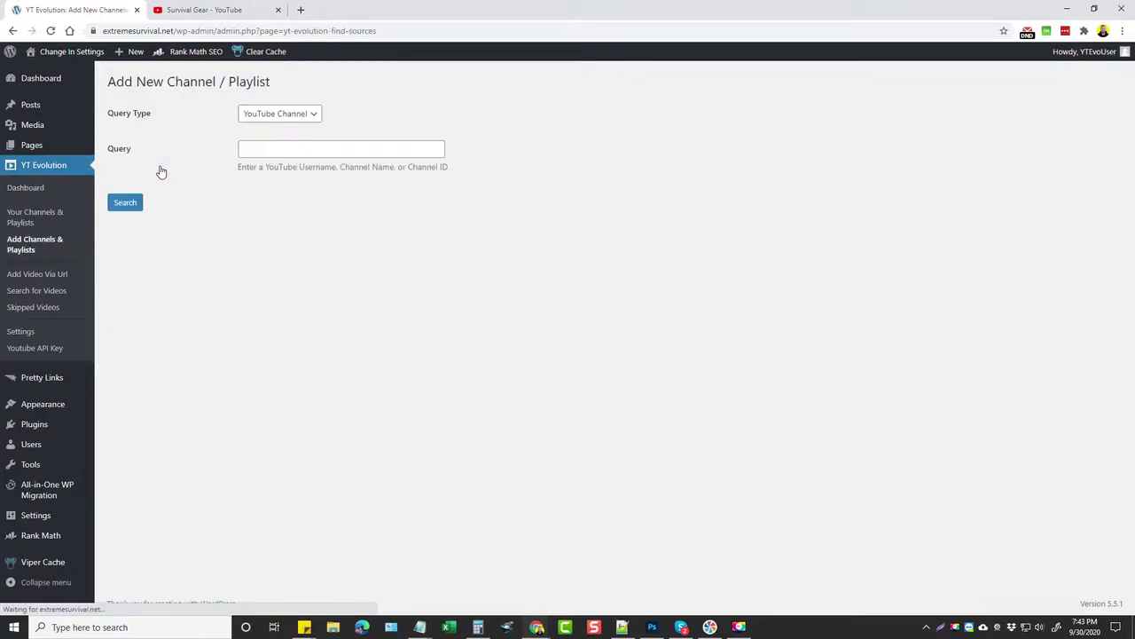
left_click(314, 118)
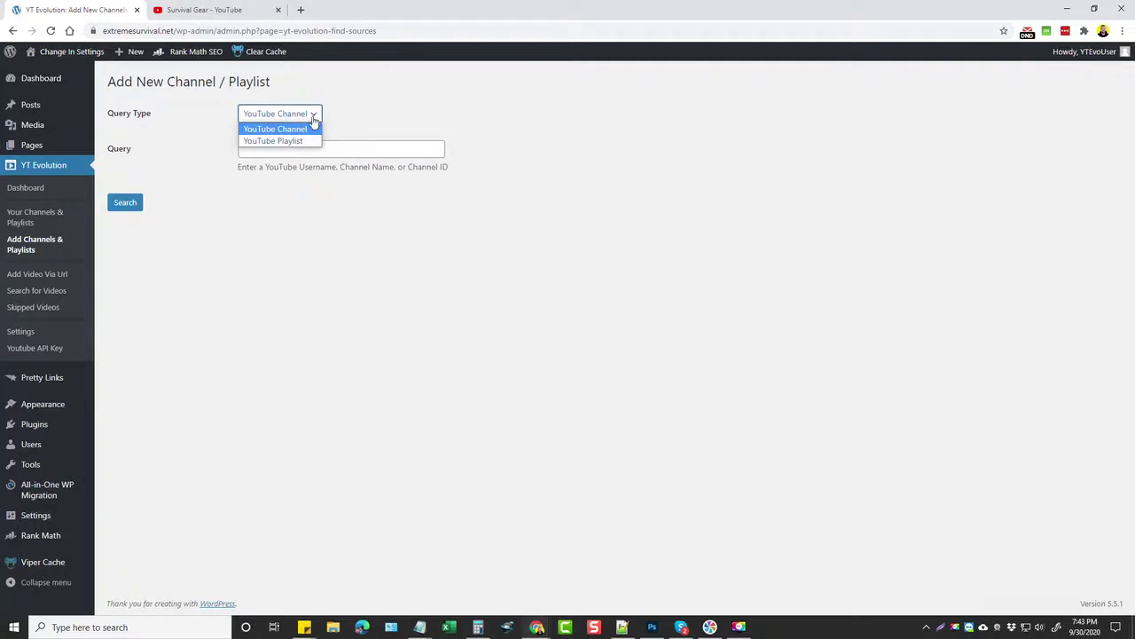
left_click(284, 130)
Switch to YouTube and look through the uploads of the Survival Gear channel.
left_click(207, 11)
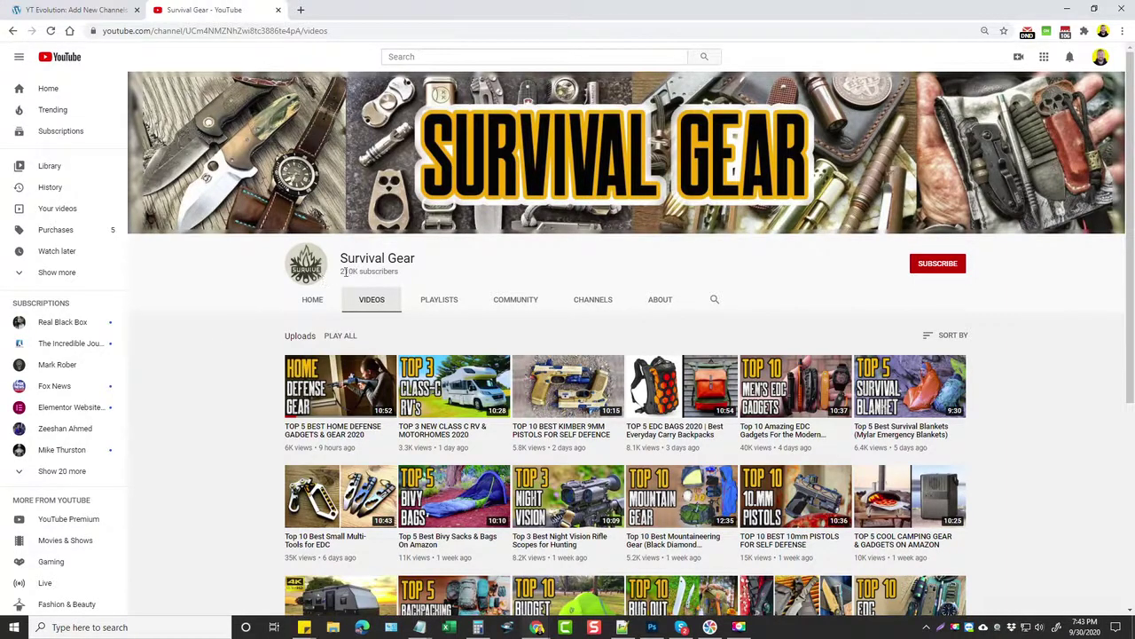
scroll(221, 395, "down", 3)
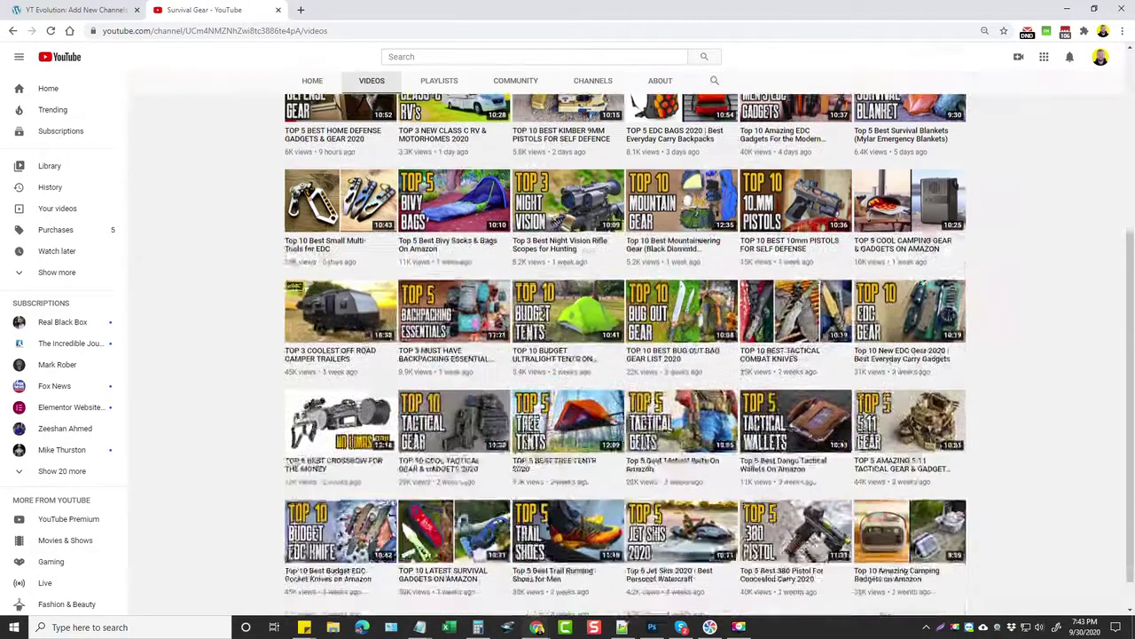
scroll(231, 409, "down", 10)
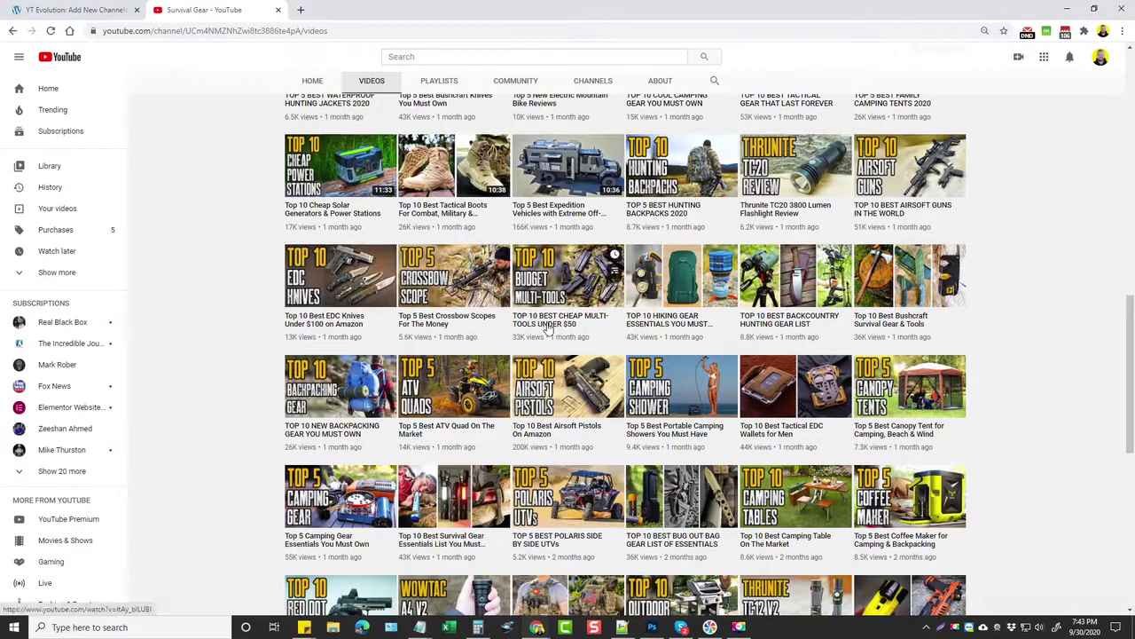
scroll(203, 443, "down", 4)
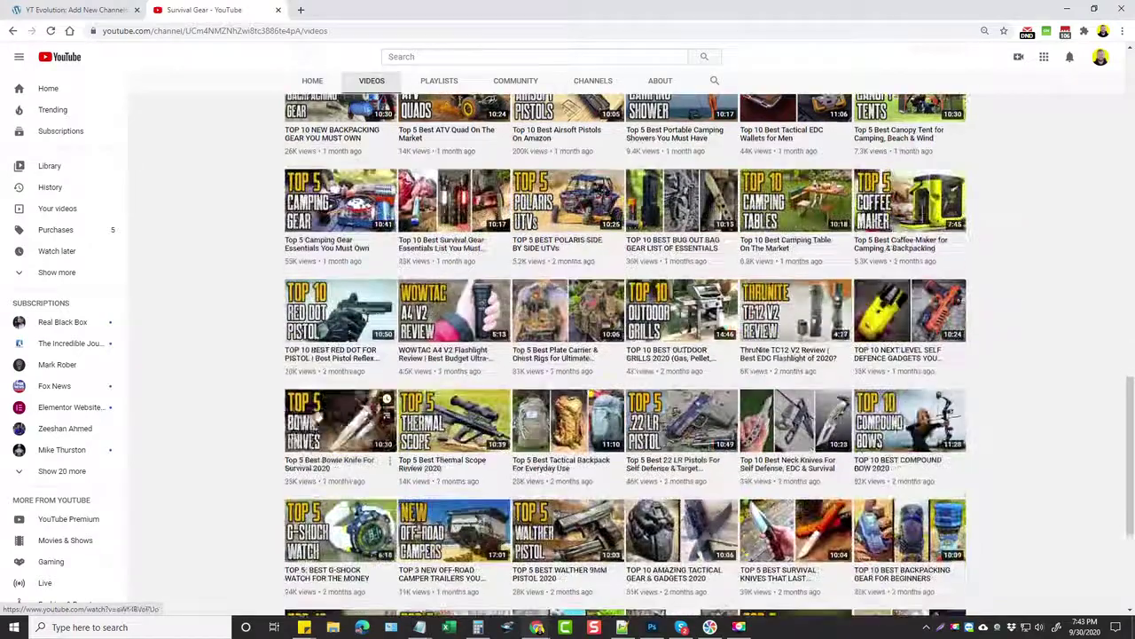
scroll(204, 443, "down", 3)
scroll(226, 475, "up", 20)
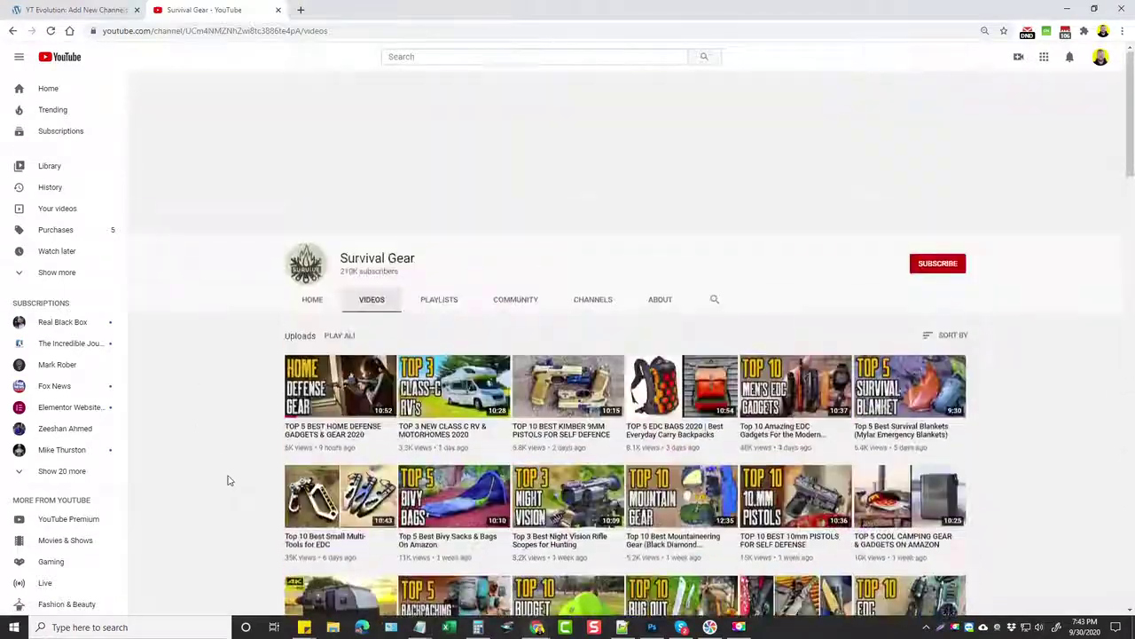
scroll(228, 469, "down", 1)
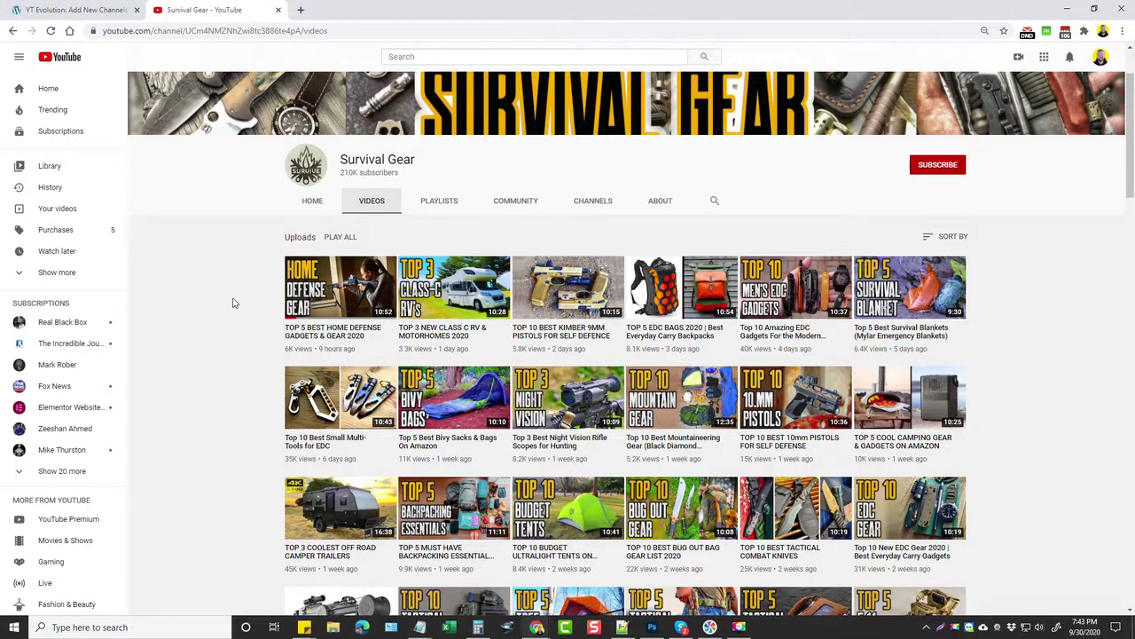
Open the channel's home page by way of its home defense gadgets video and copy the channel URL.
left_click(335, 287)
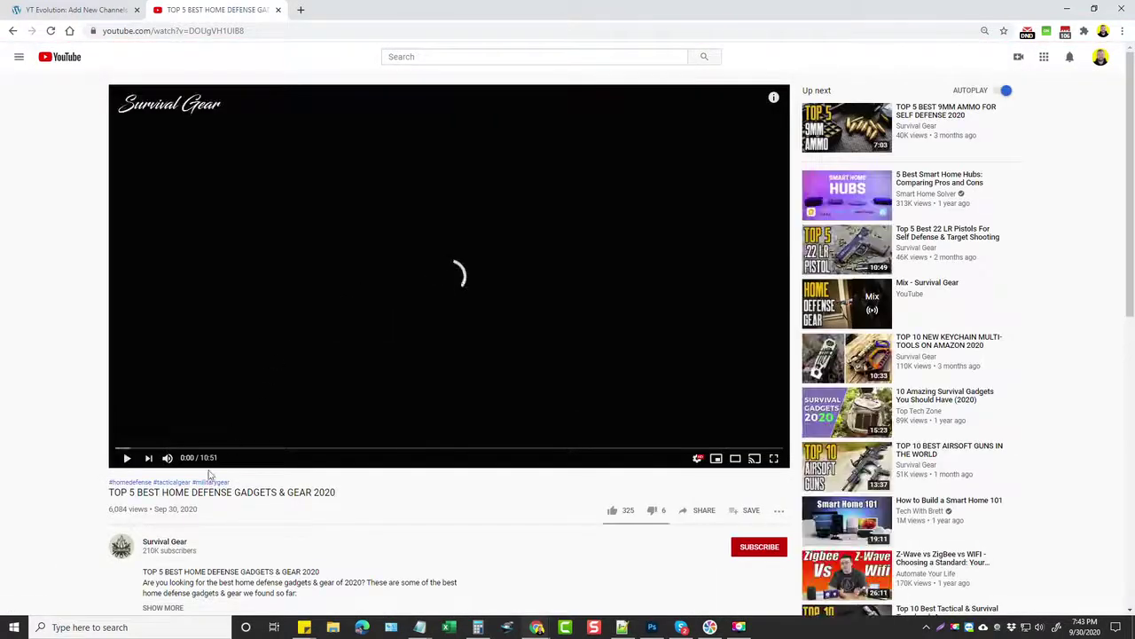
left_click(165, 544)
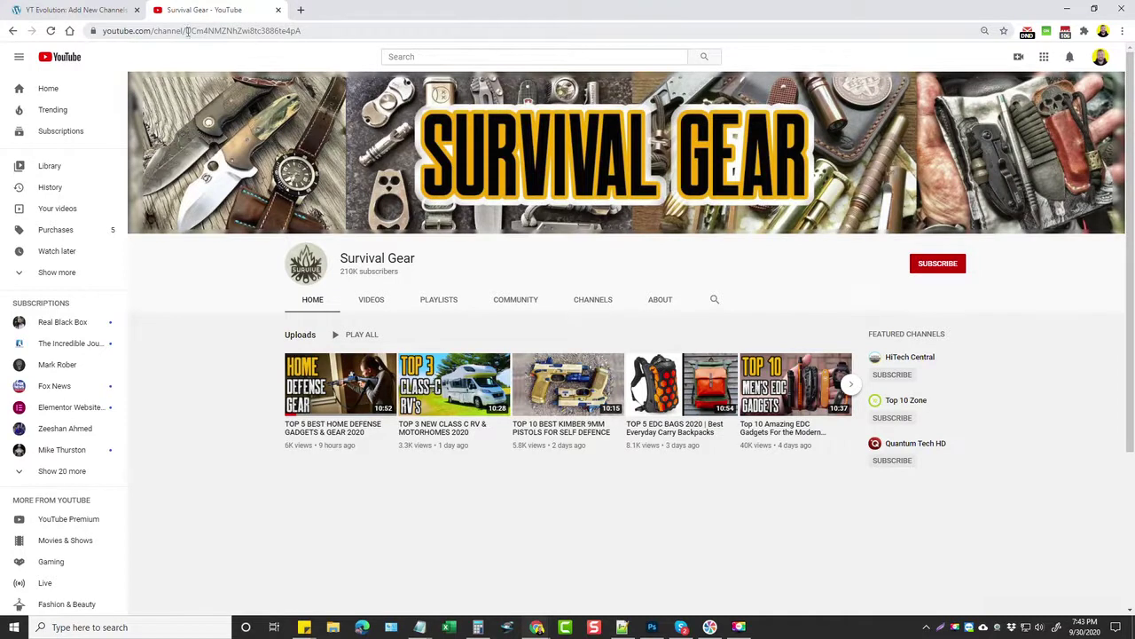
left_click_drag(304, 30, 86, 39)
key("ctrl+c")
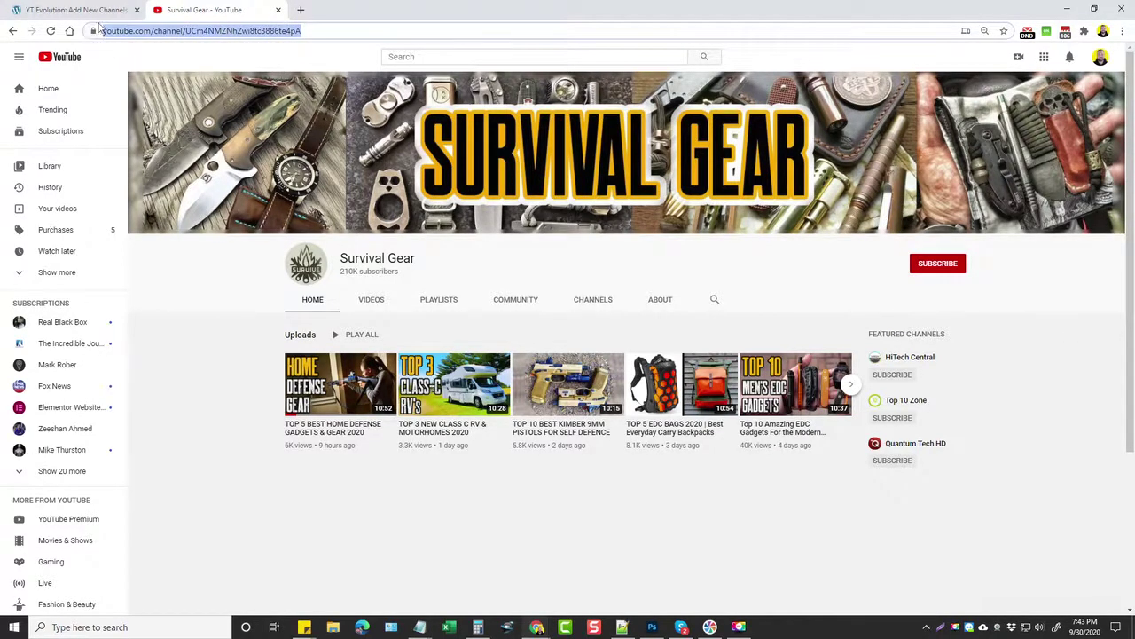
Back in the WordPress add-channel form, search for the channel using the copied Survival Gear URL as the query.
left_click(93, 10)
left_click(304, 151)
key("ctrl+v")
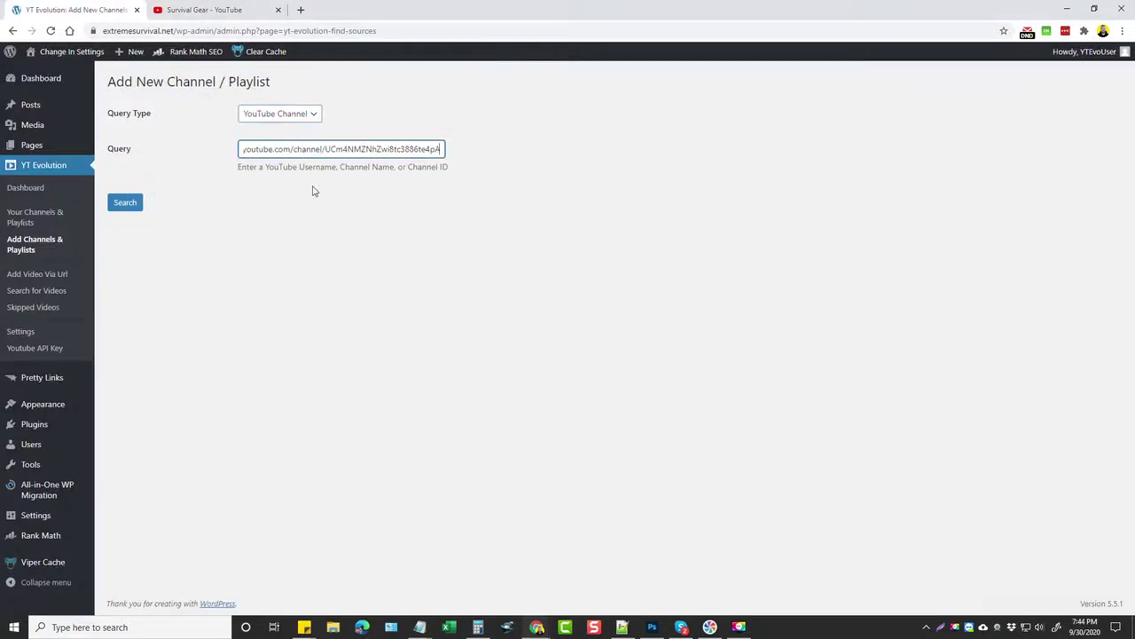
left_click(127, 204)
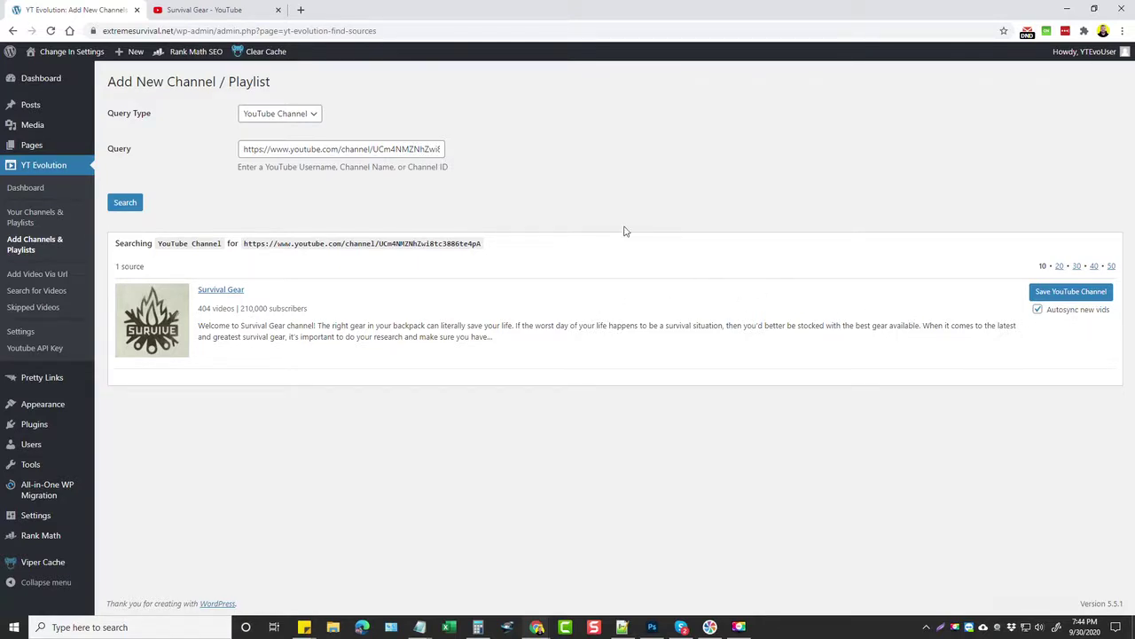
Compare the search result with the channel on YouTube and save Survival Gear as a source with Autosync new vids enabled.
left_click(222, 10)
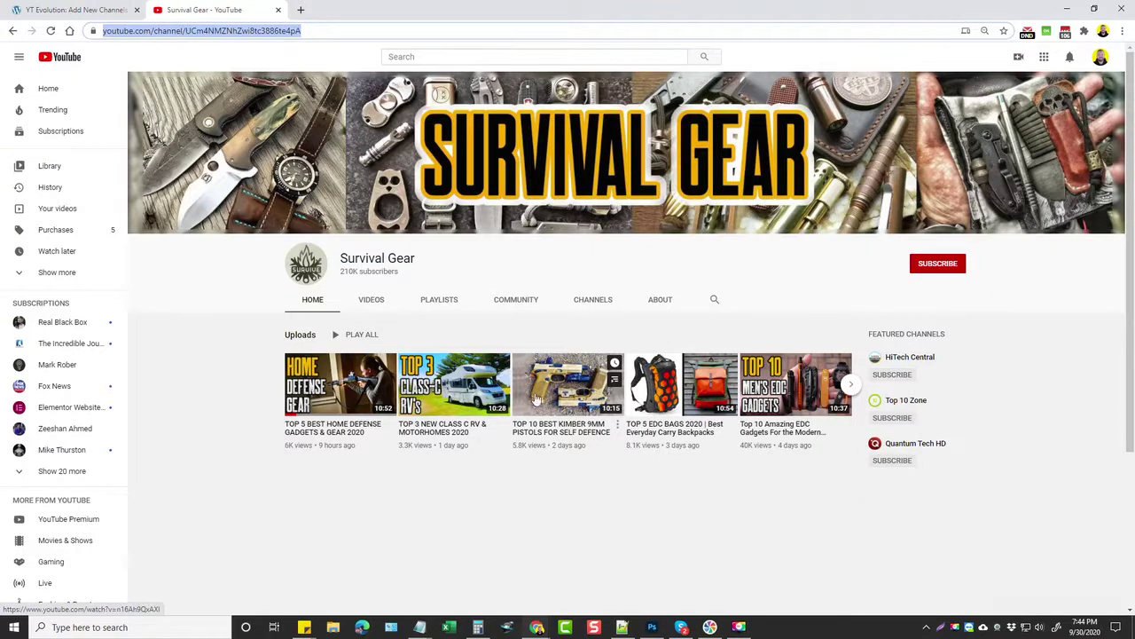
left_click(84, 13)
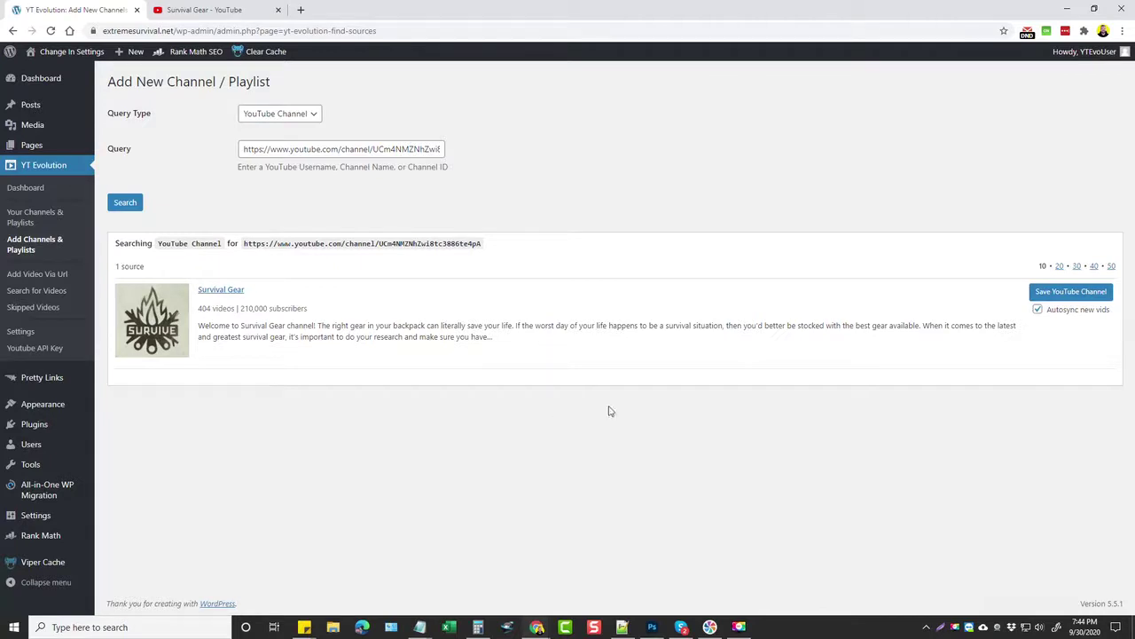
left_click(1076, 293)
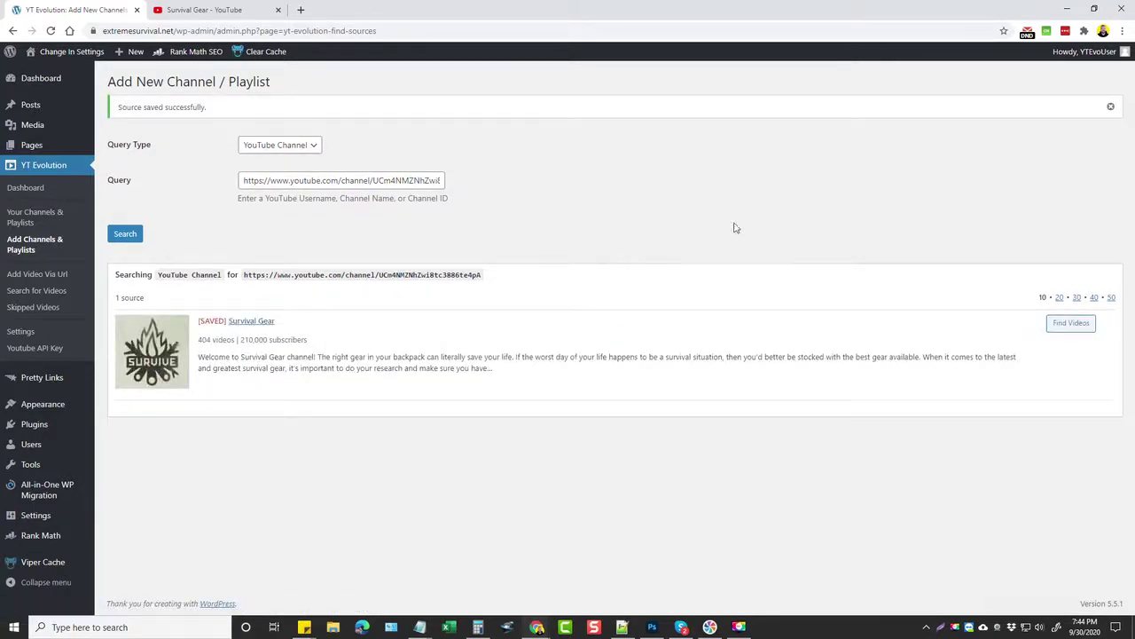
Open the saved Survival Gear channel from Your Channels & Playlists and look through its available videos.
left_click(26, 192)
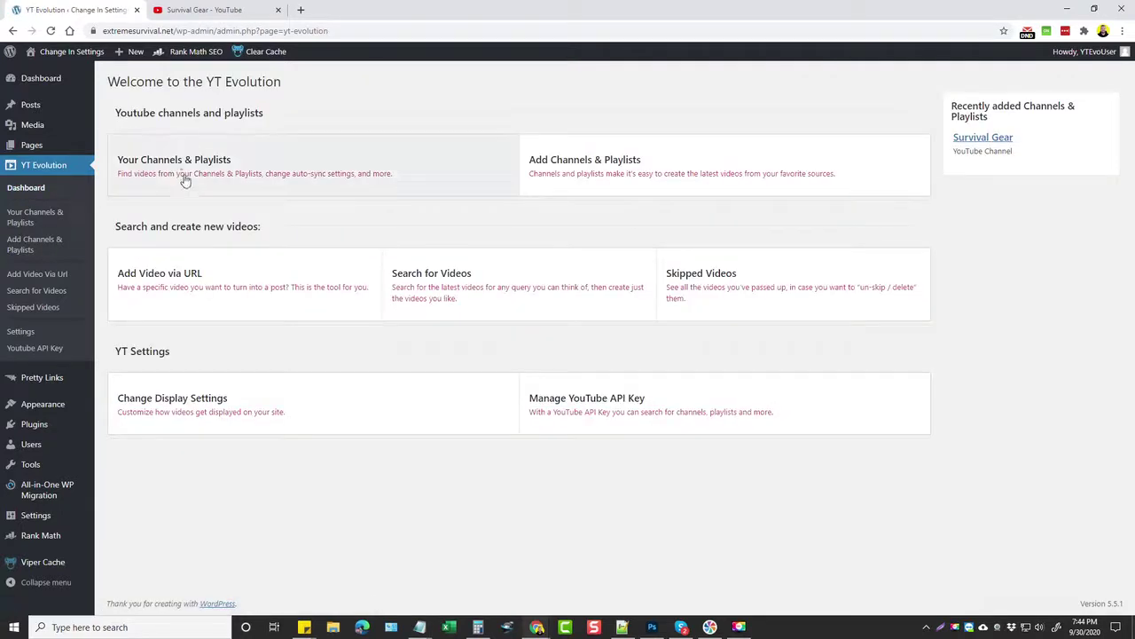
left_click(191, 166)
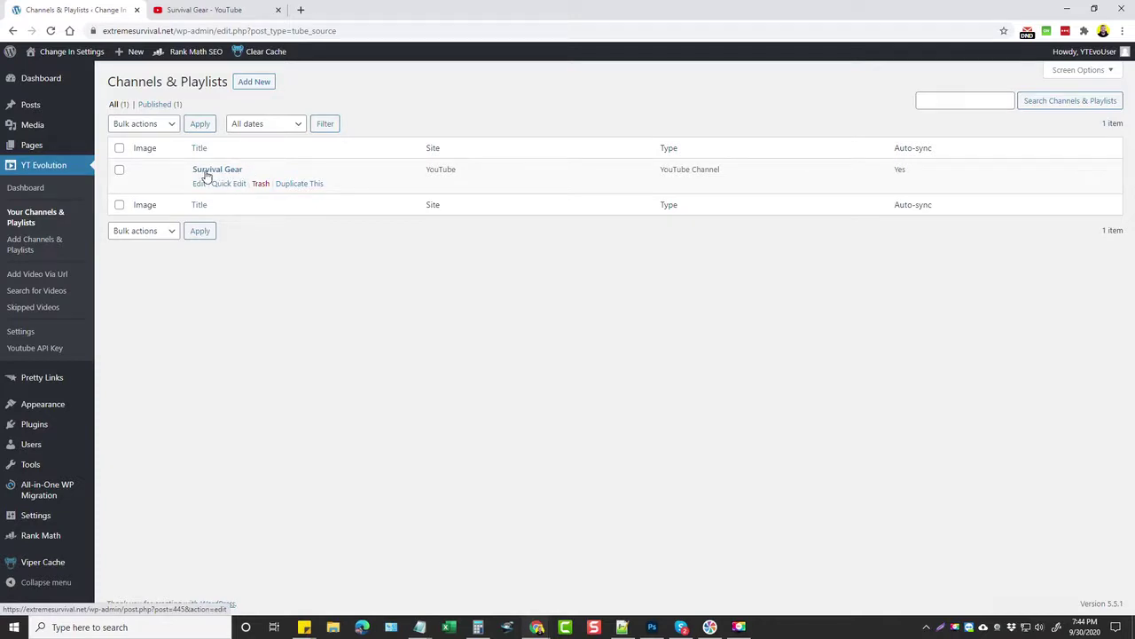
left_click(205, 172)
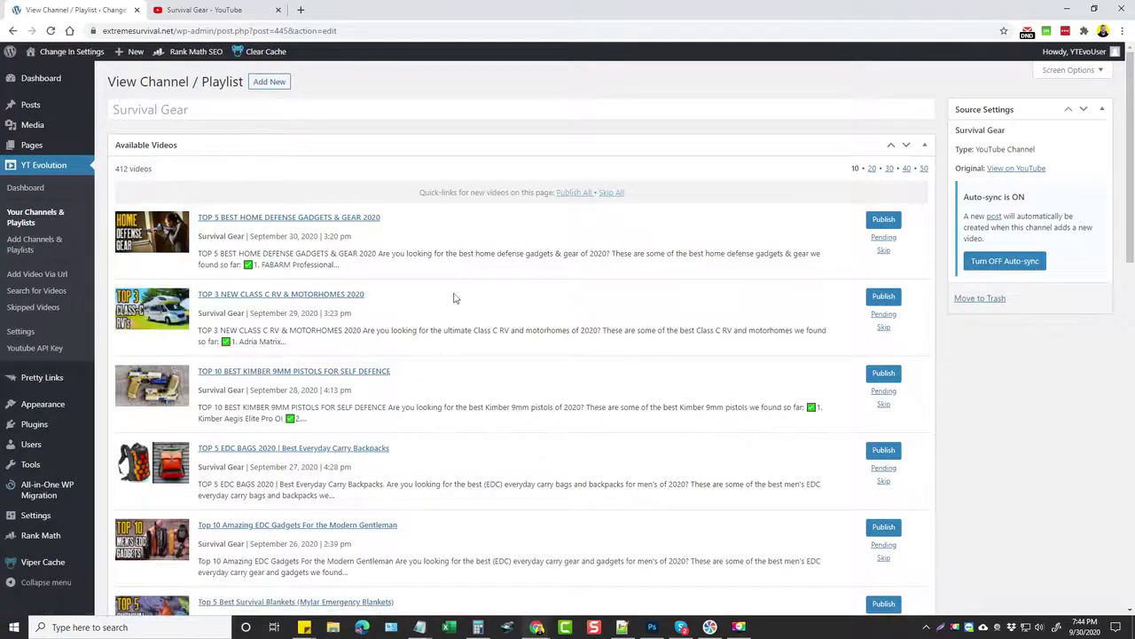
scroll(381, 355, "down", 15)
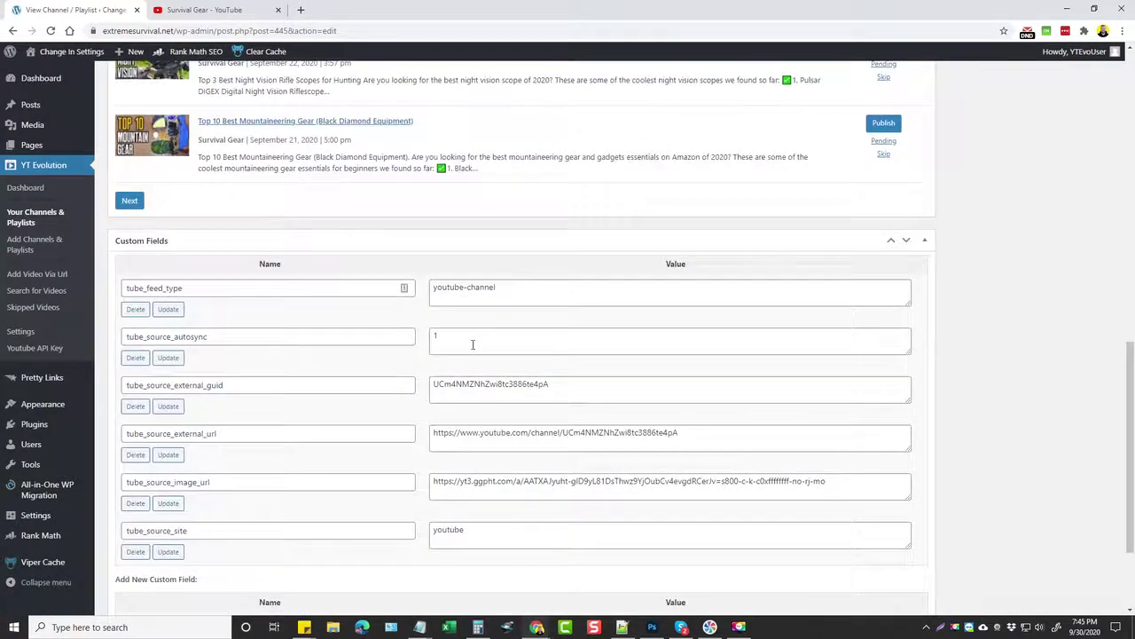
scroll(674, 350, "up", 15)
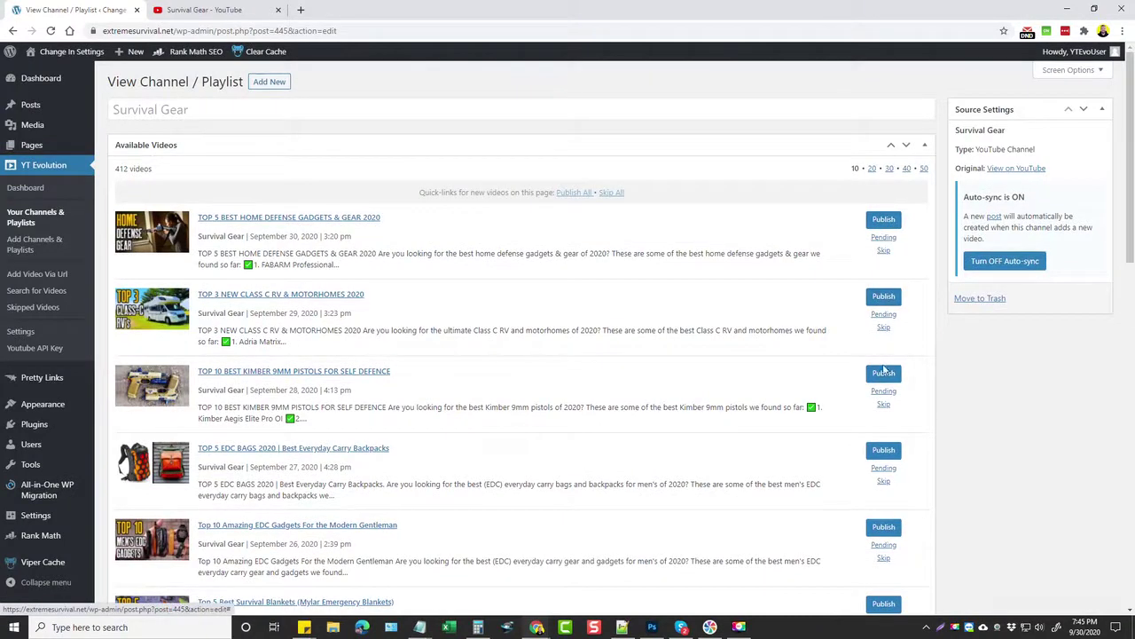
scroll(884, 384, "down", 2)
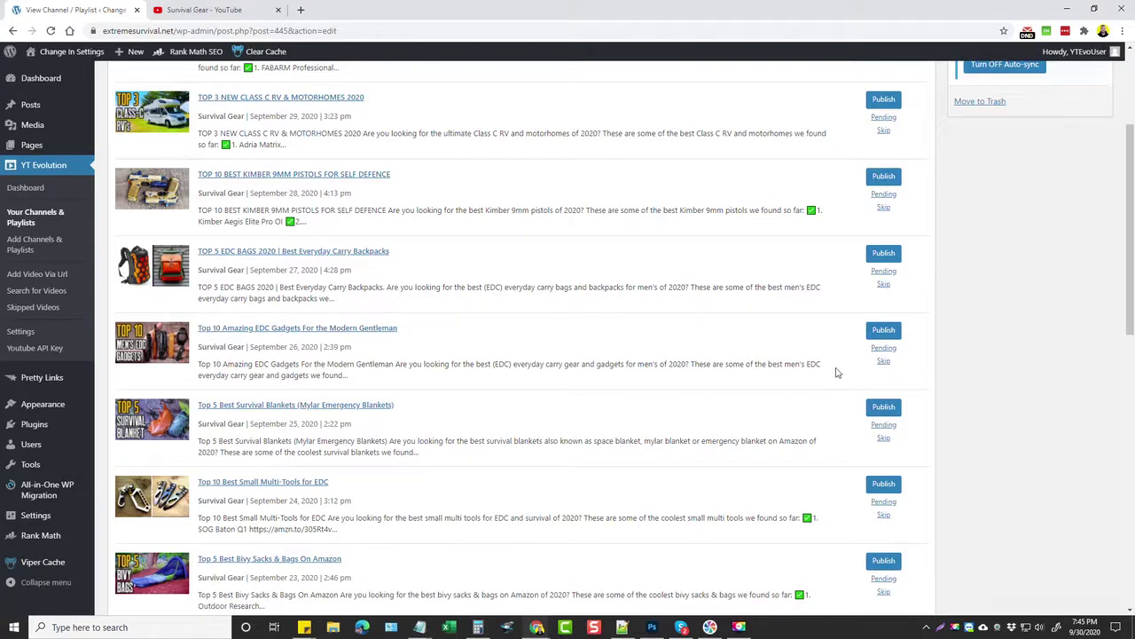
scroll(834, 371, "up", 2)
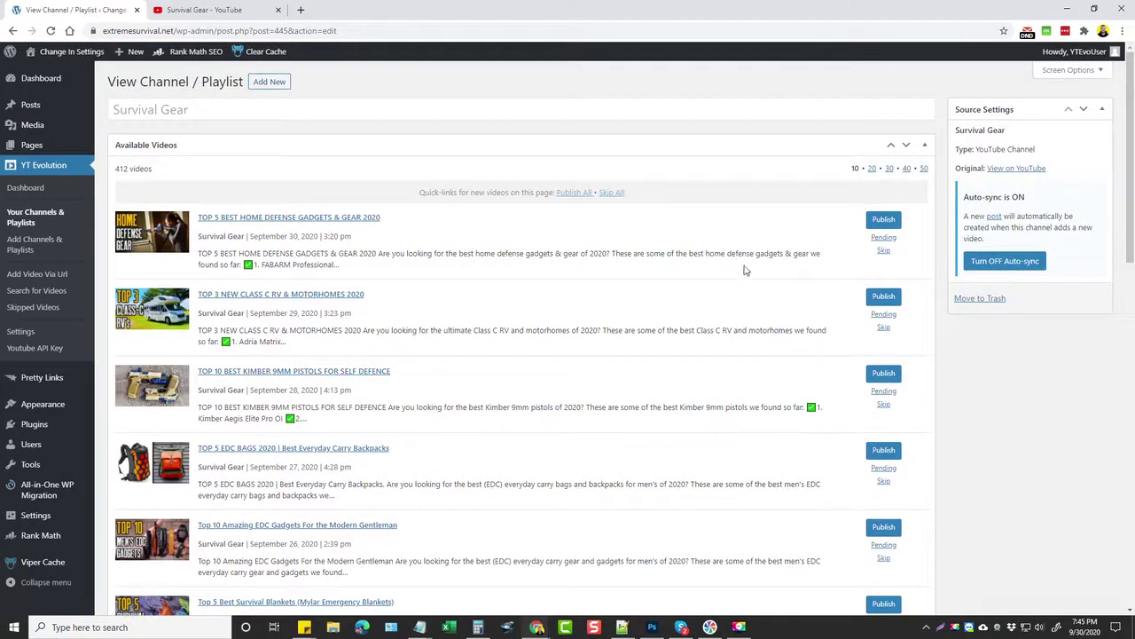
Show 20 videos per page for the channel, publish all of them as posts and check the publishing progress.
left_click(872, 170)
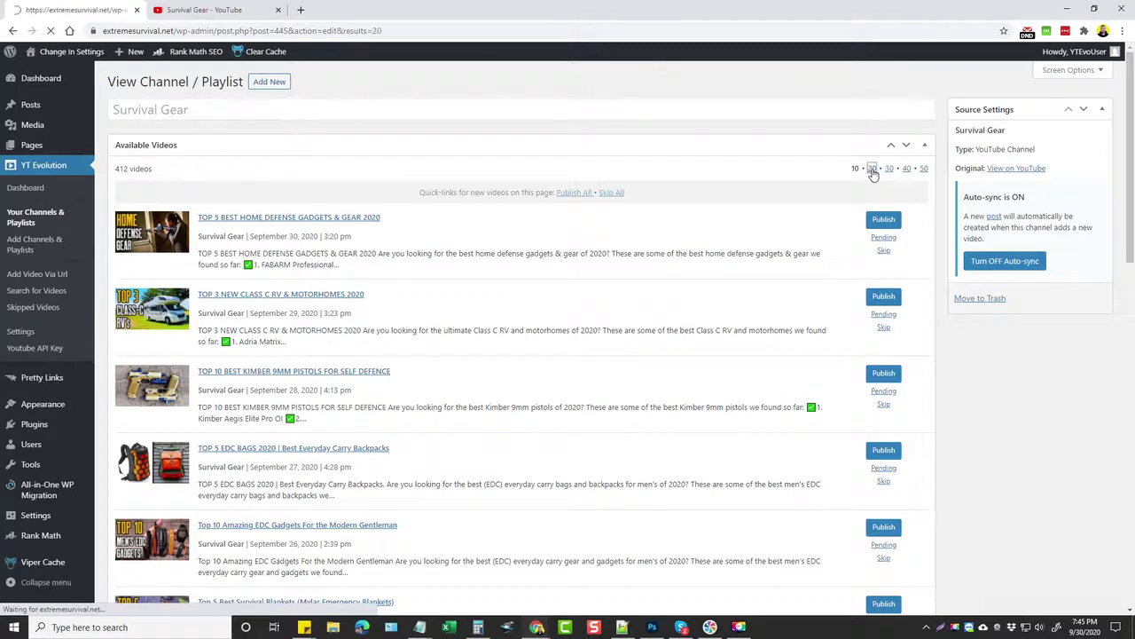
left_click(573, 192)
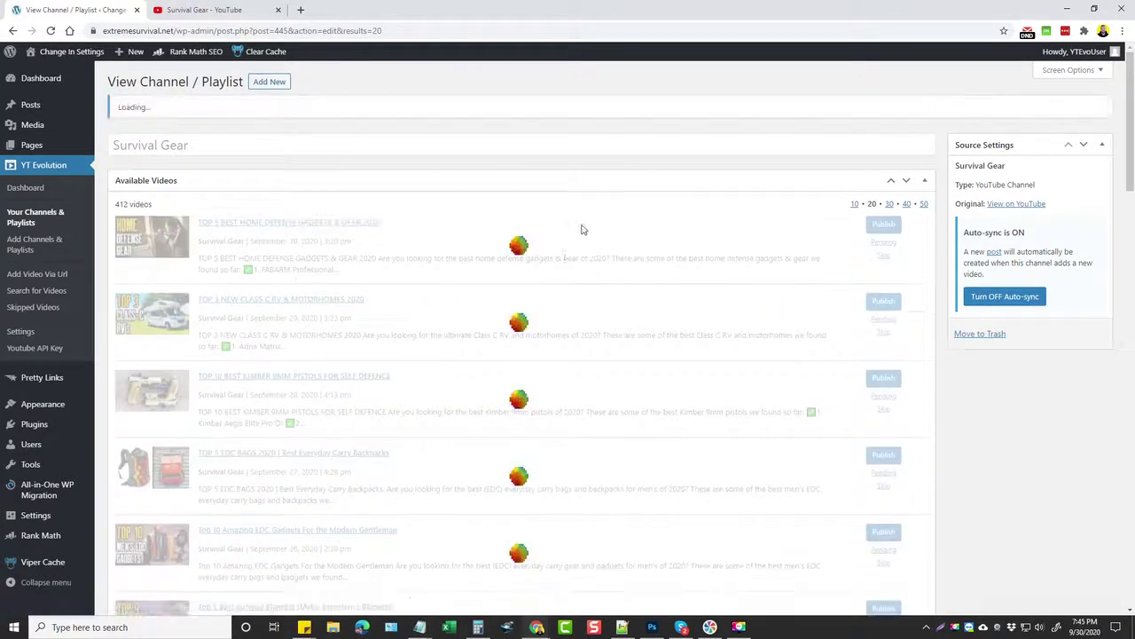
scroll(578, 347, "down", 4)
scroll(576, 347, "down", 12)
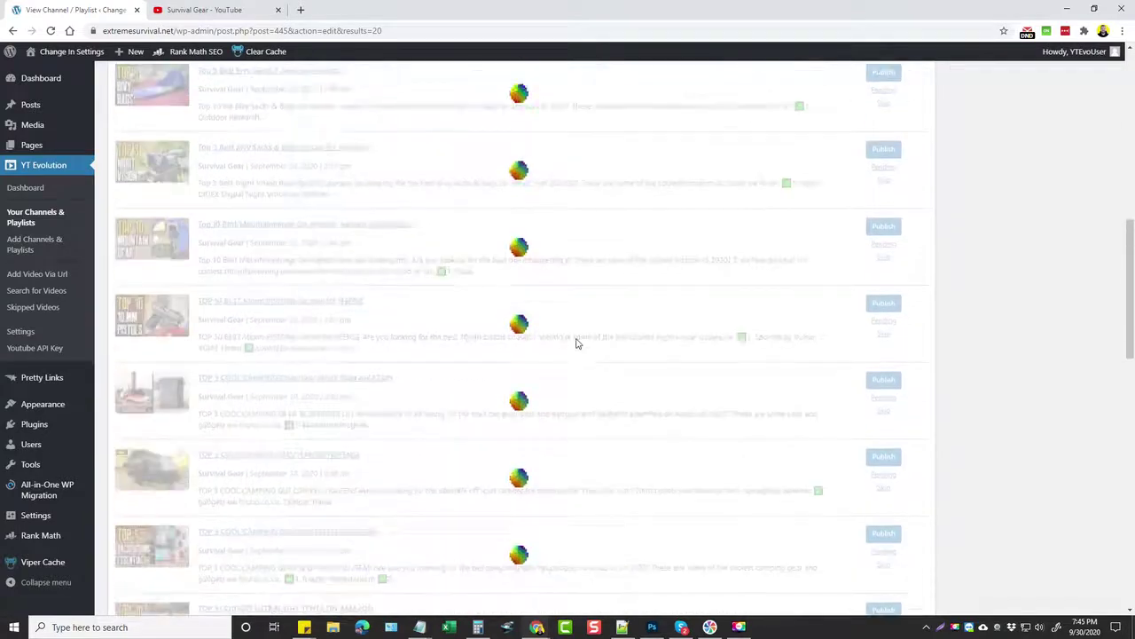
scroll(591, 350, "up", 15)
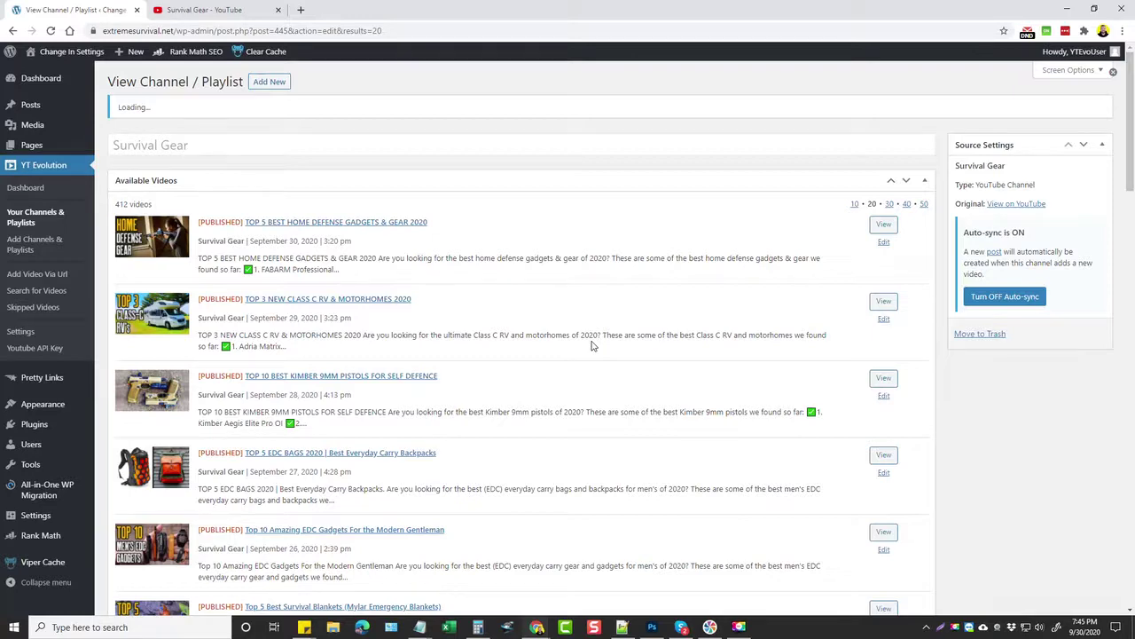
scroll(532, 346, "down", 3)
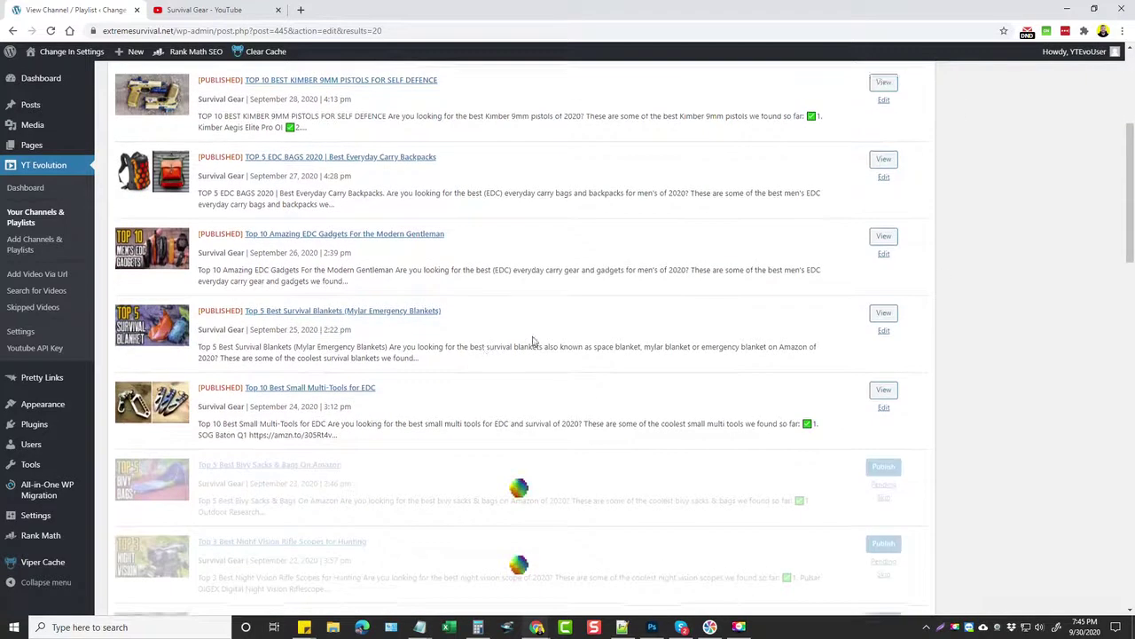
Monitor the Survival Gear videos being published in the list until processing finishes, and dismiss the completion message.
scroll(527, 368, "down", 1)
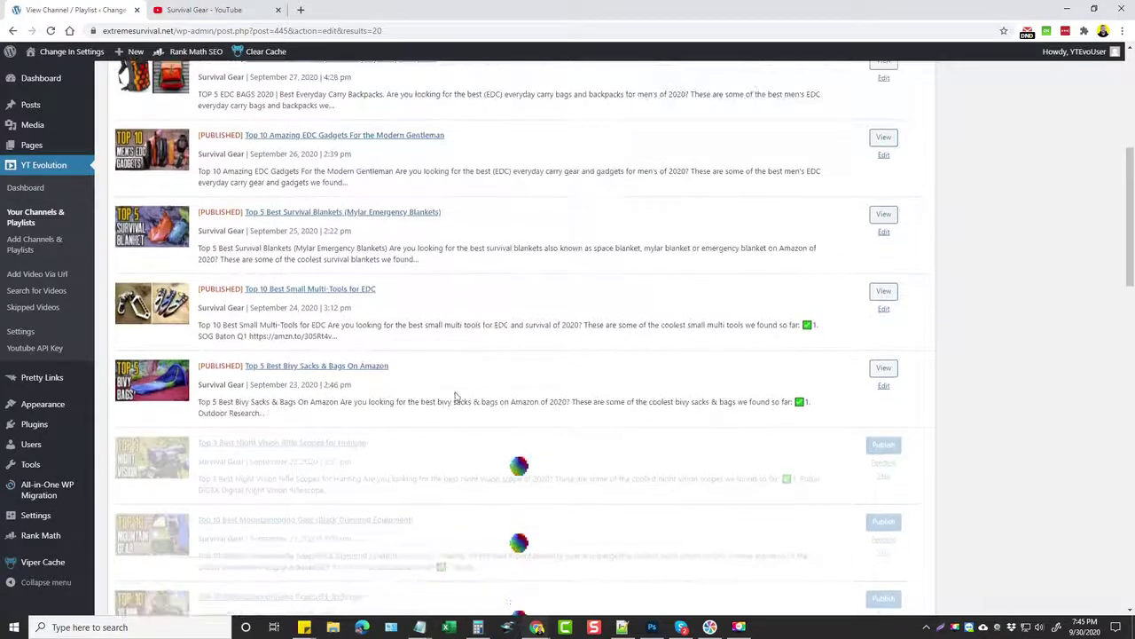
scroll(510, 396, "down", 1)
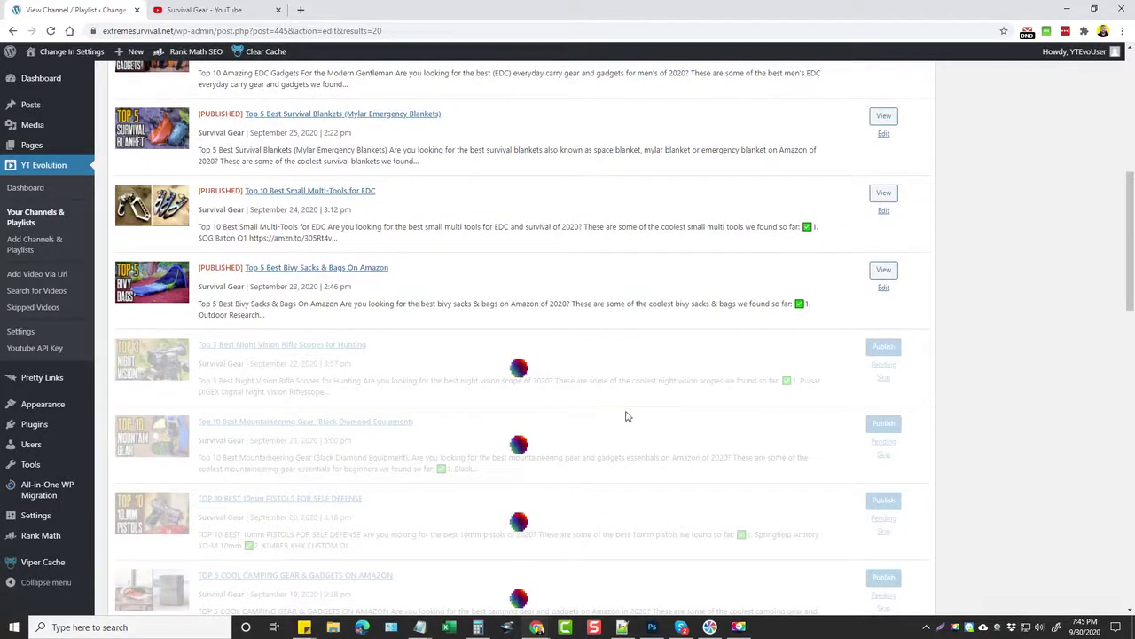
scroll(602, 401, "down", 2)
scroll(612, 399, "up", 5)
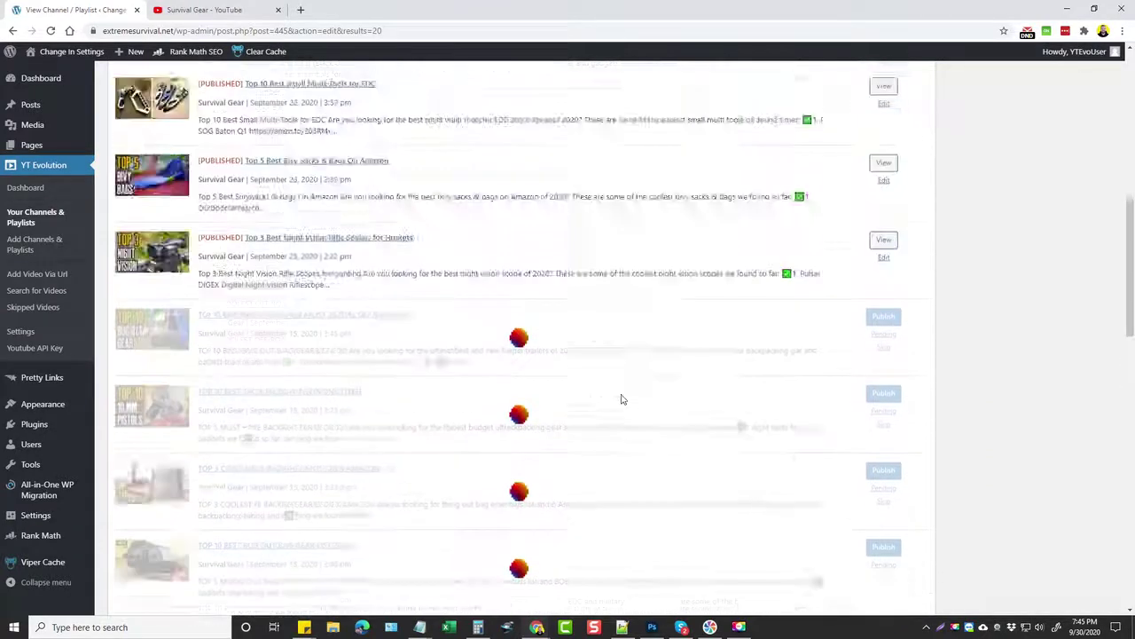
scroll(623, 398, "up", 2)
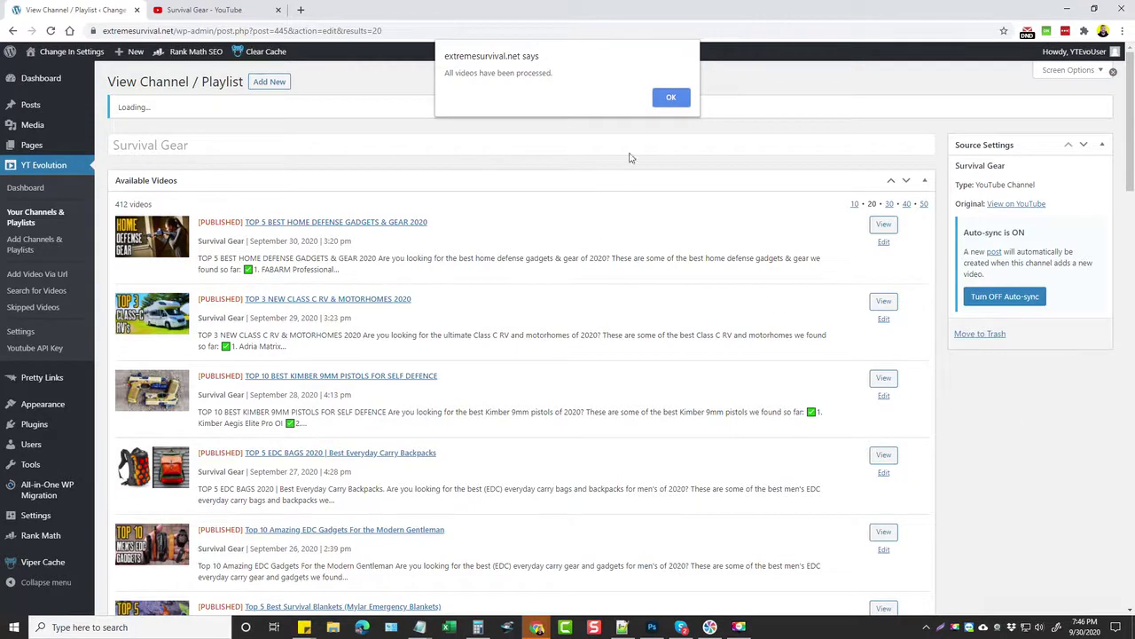
left_click(670, 98)
Open the site's front end in a separate tab and look over the published video posts on the homepage.
left_click(59, 75)
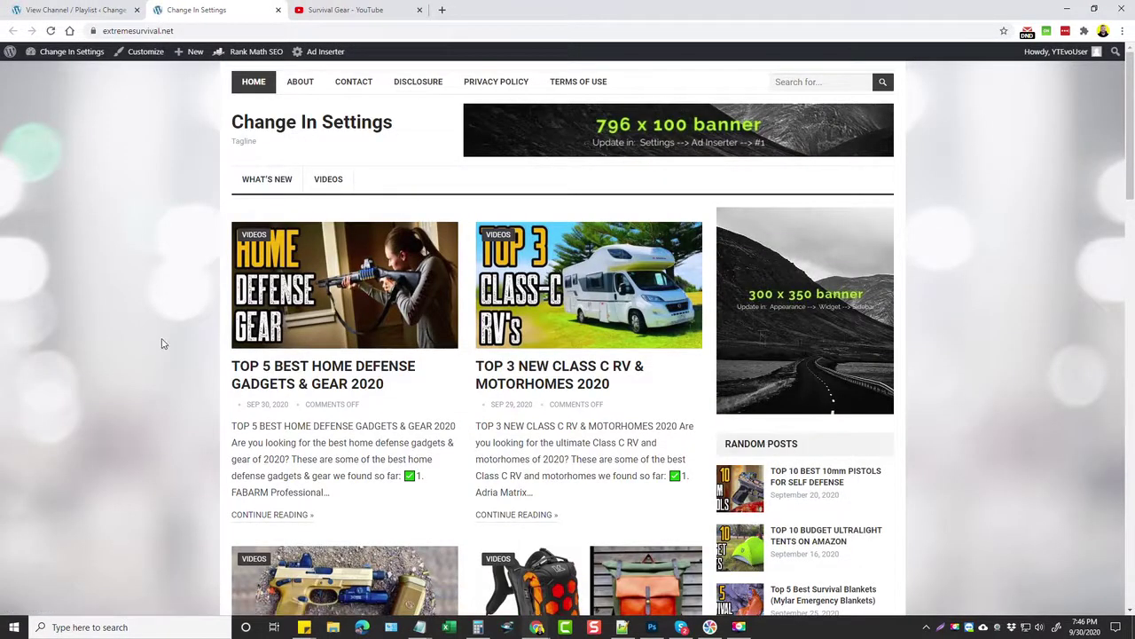
scroll(167, 345, "down", 1)
scroll(444, 275, "down", 6)
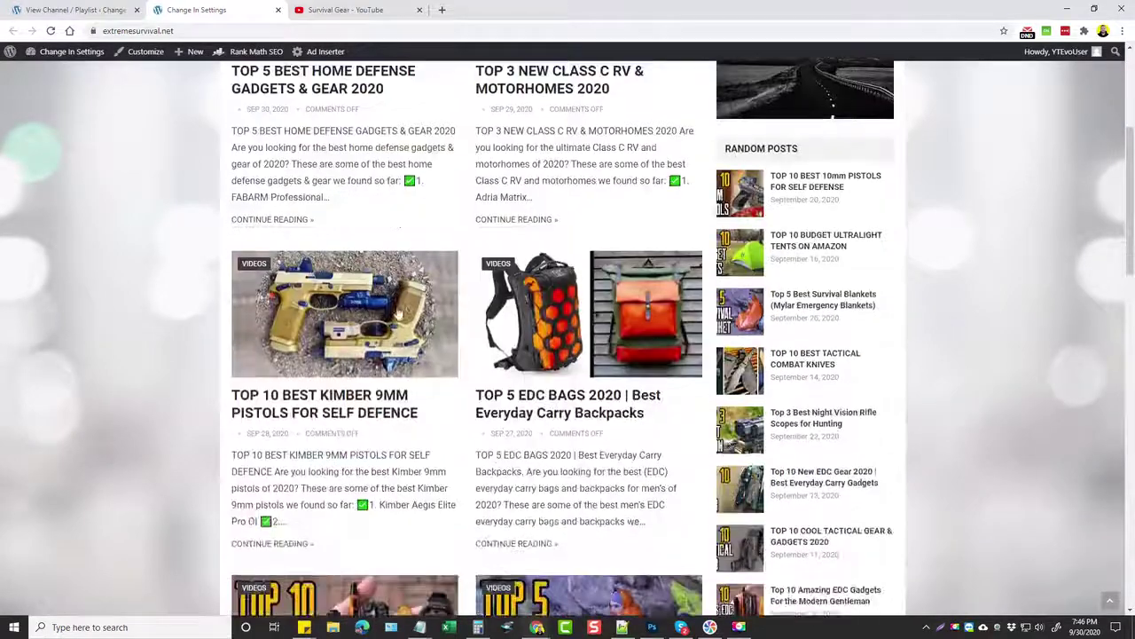
scroll(403, 328, "up", 3)
scroll(403, 328, "up", 4)
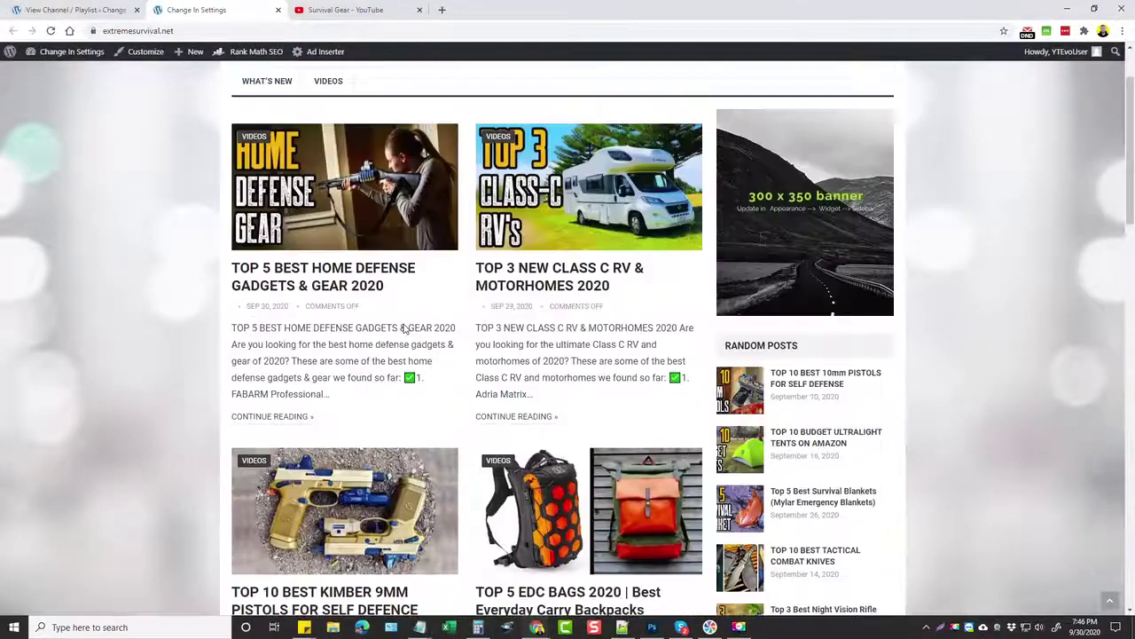
Open the post TOP 5 BEST HOME DEFENSE GADGETS & GEAR 2020 and examine its embedded video, description and links.
left_click(339, 282)
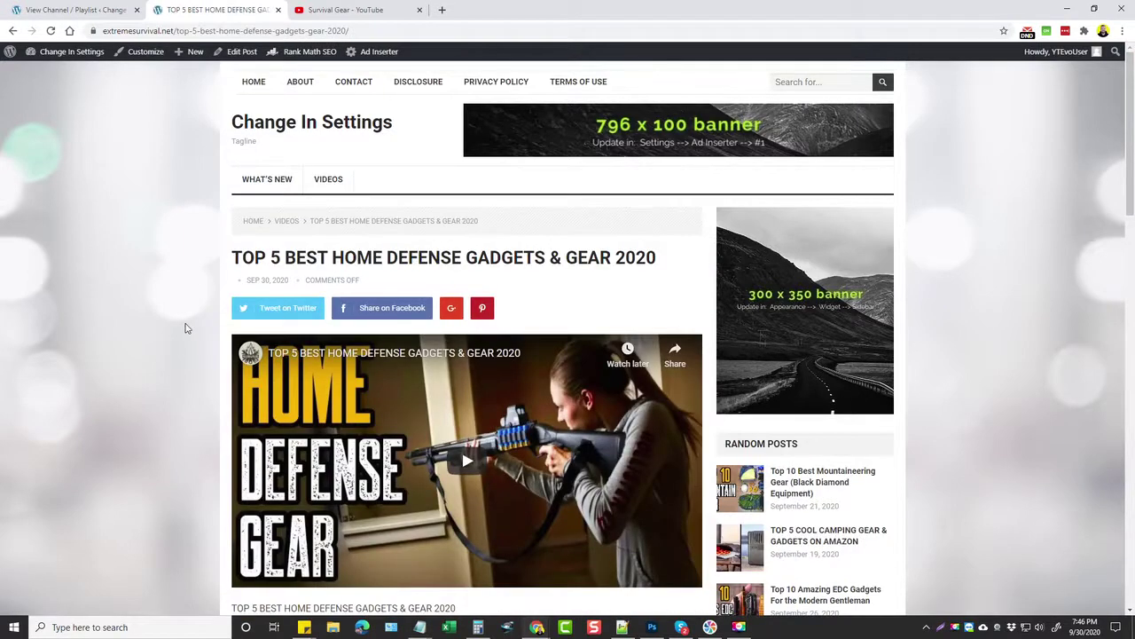
scroll(186, 328, "down", 1)
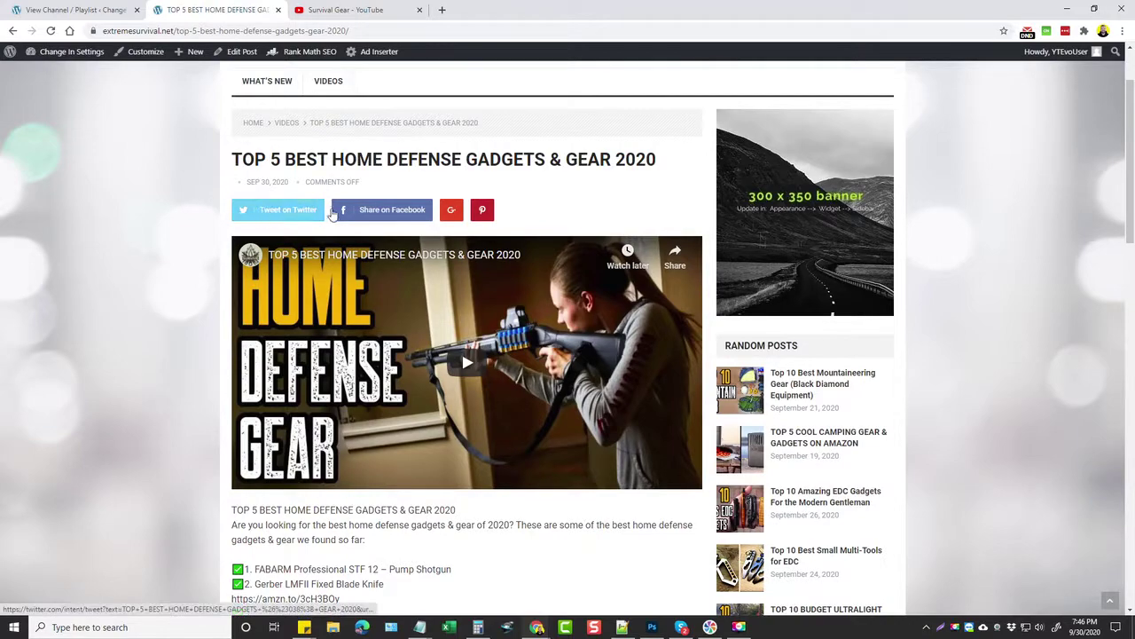
scroll(199, 289, "down", 1)
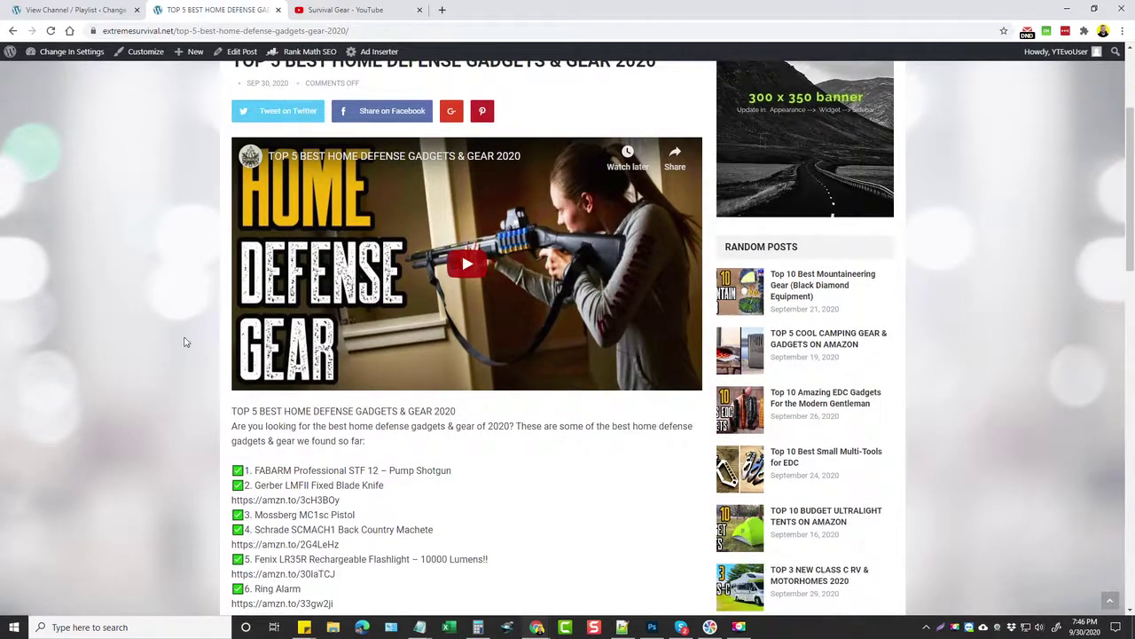
scroll(346, 247, "down", 3)
scroll(395, 399, "down", 4)
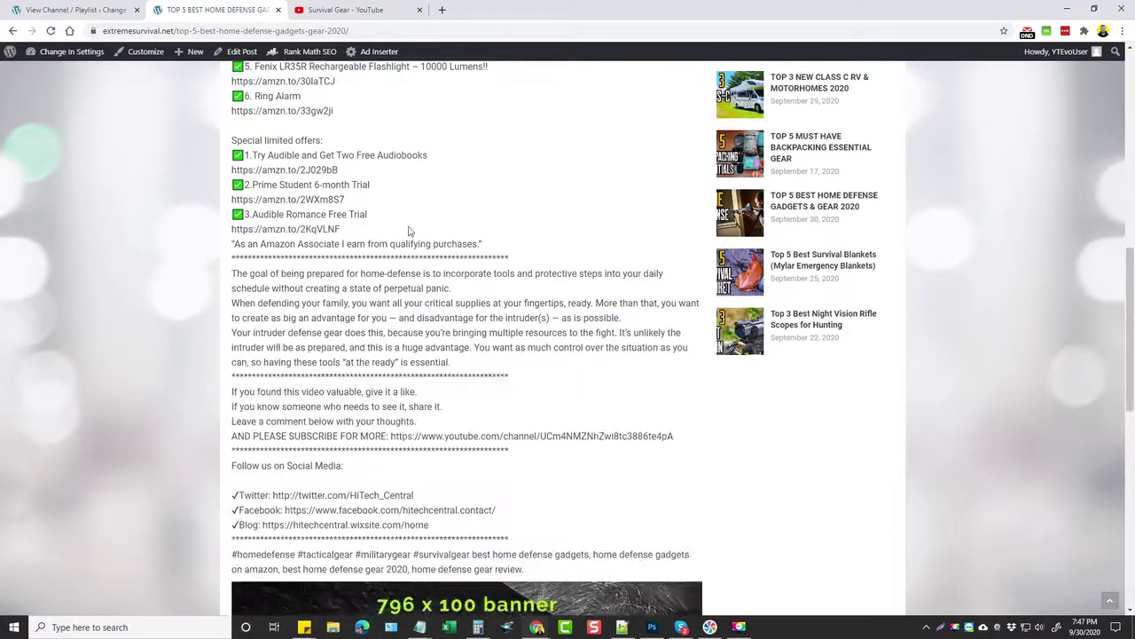
scroll(414, 322, "up", 1)
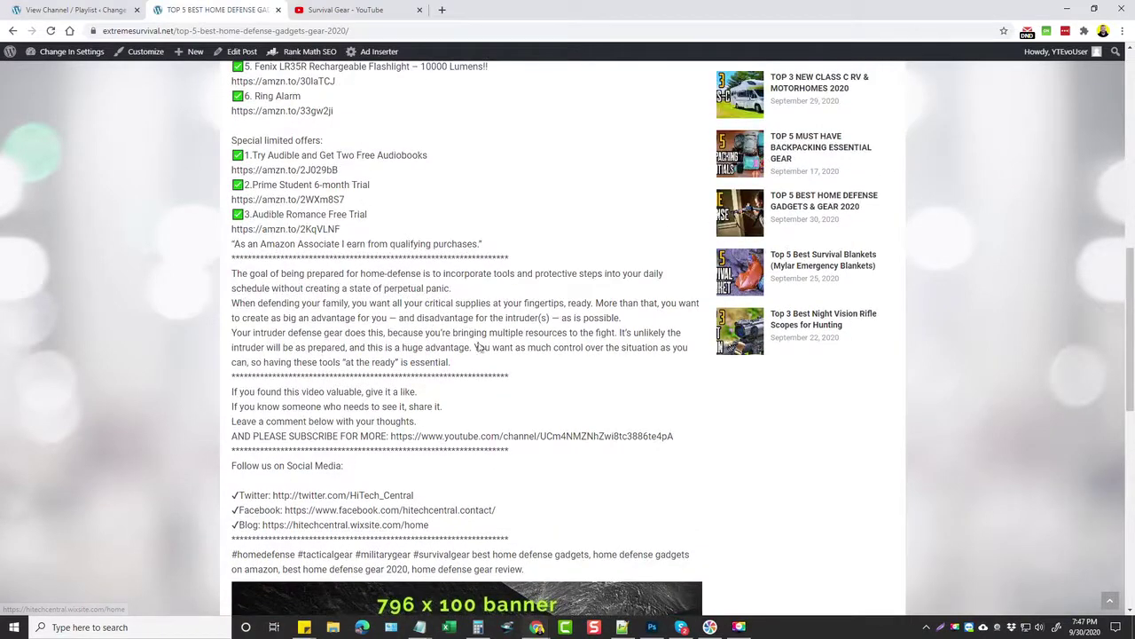
scroll(481, 351, "up", 3)
scroll(476, 375, "up", 1)
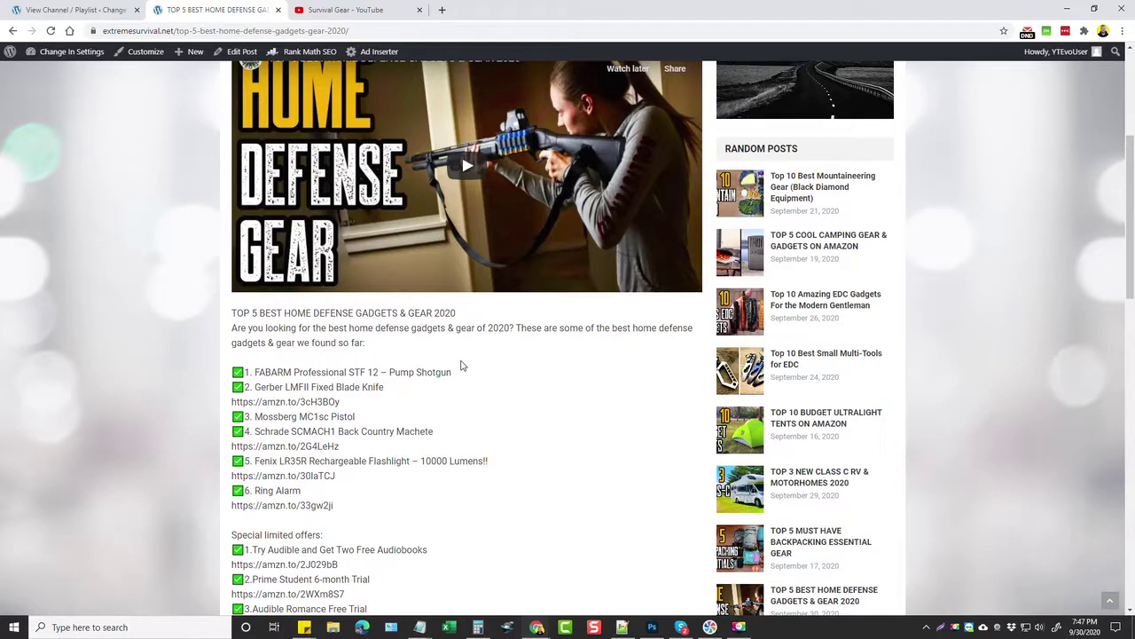
scroll(471, 425, "up", 3)
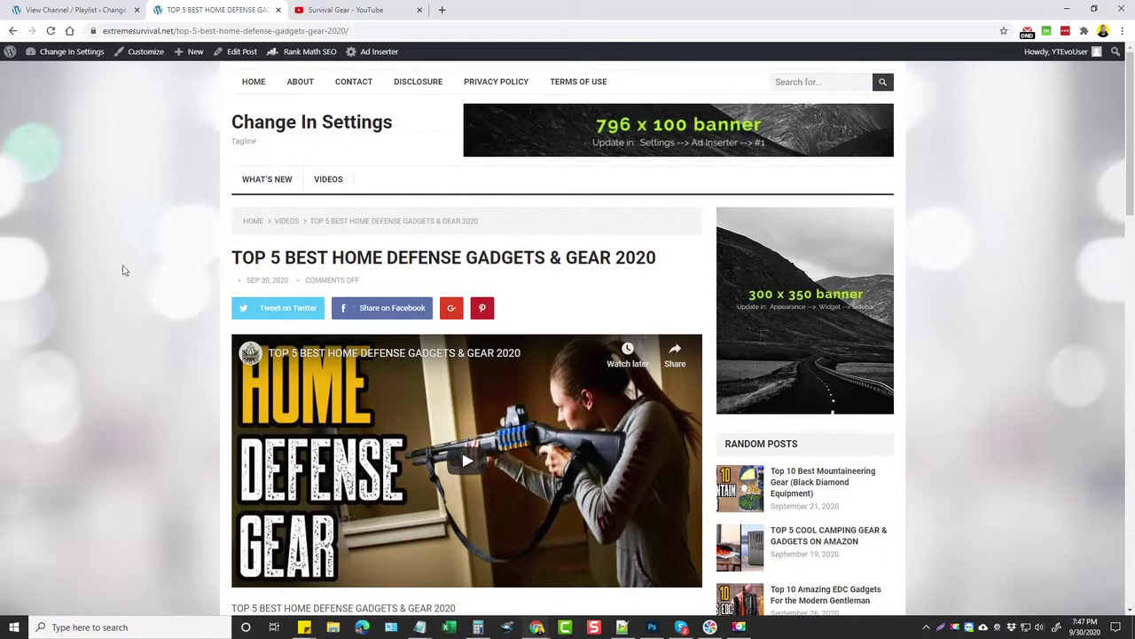
Open the theme Customizer and set the SURVIVALIST image from the media library as the site logo in Theme Settings.
left_click(10, 55)
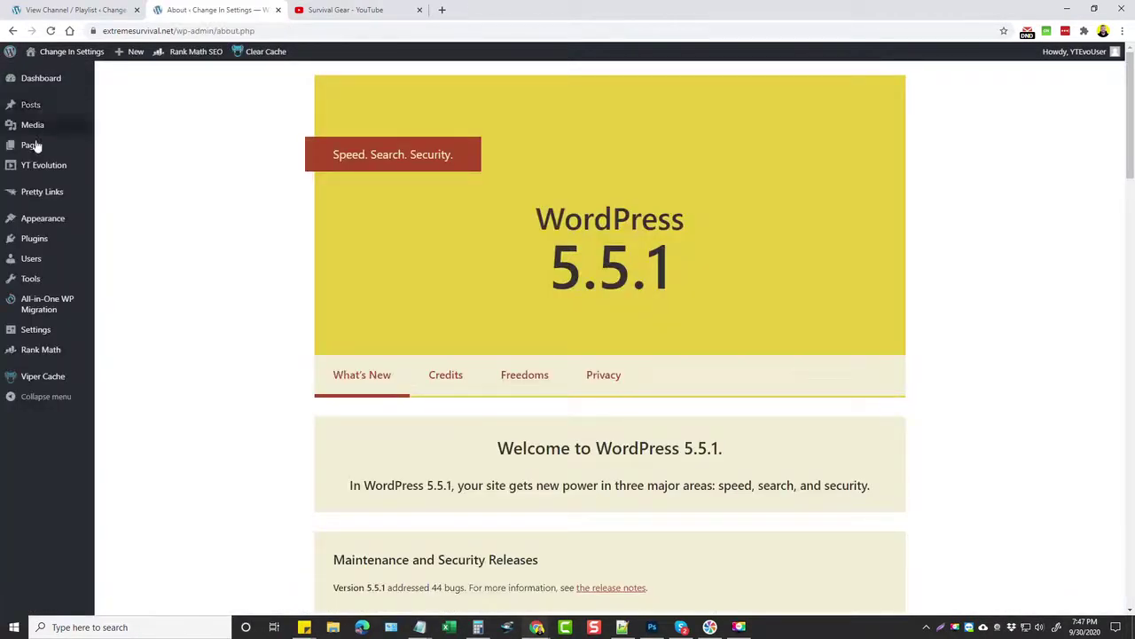
mouse_move(46, 223)
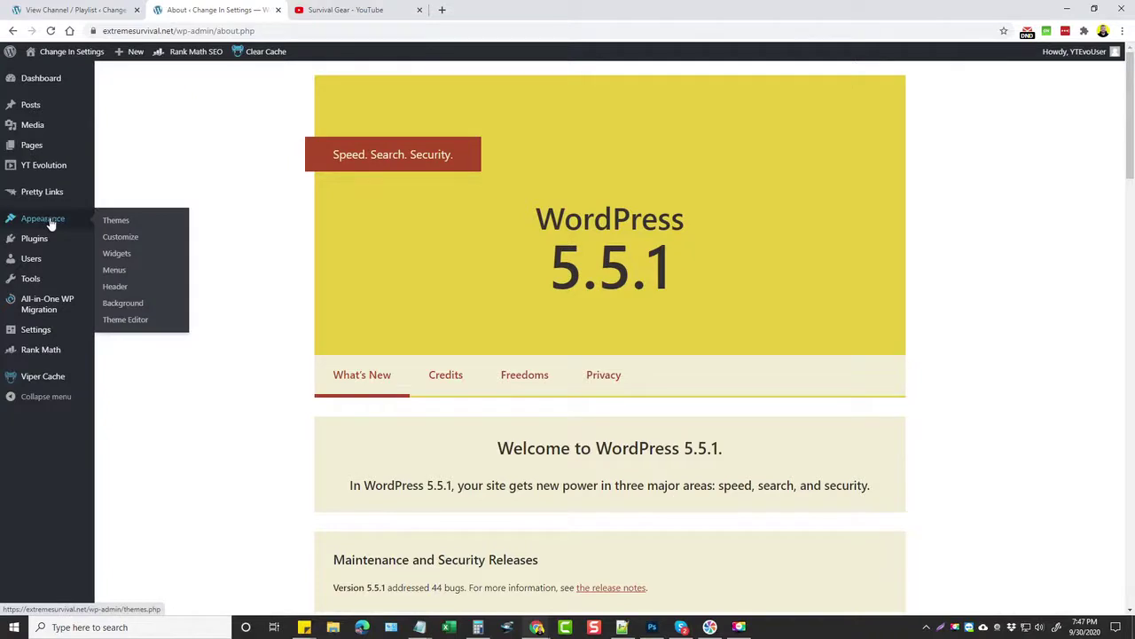
left_click(130, 244)
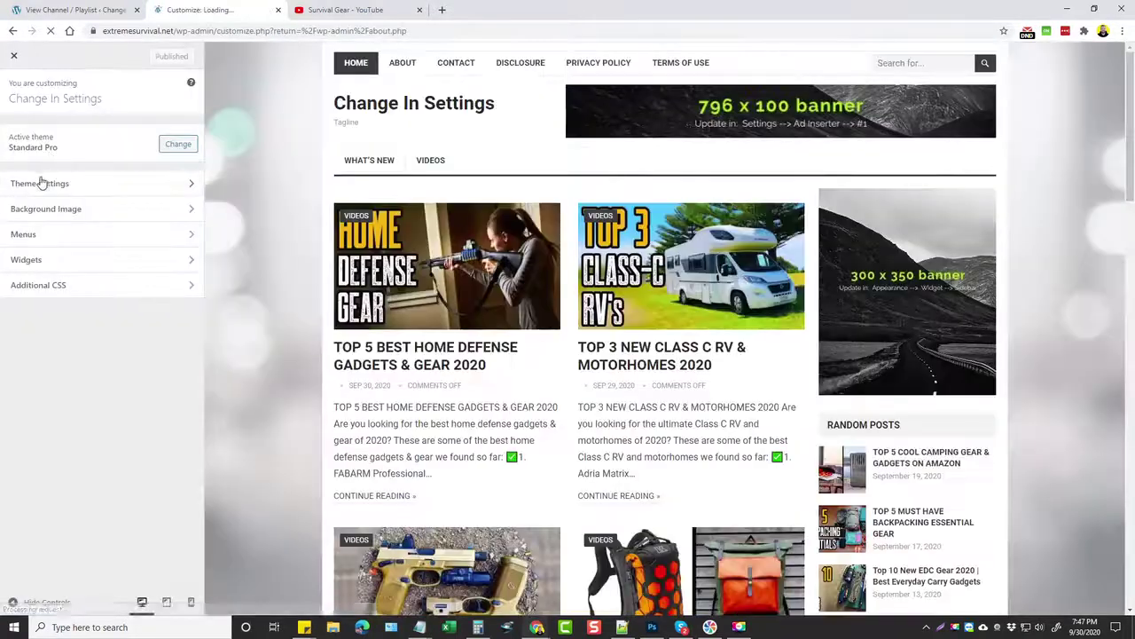
left_click(39, 185)
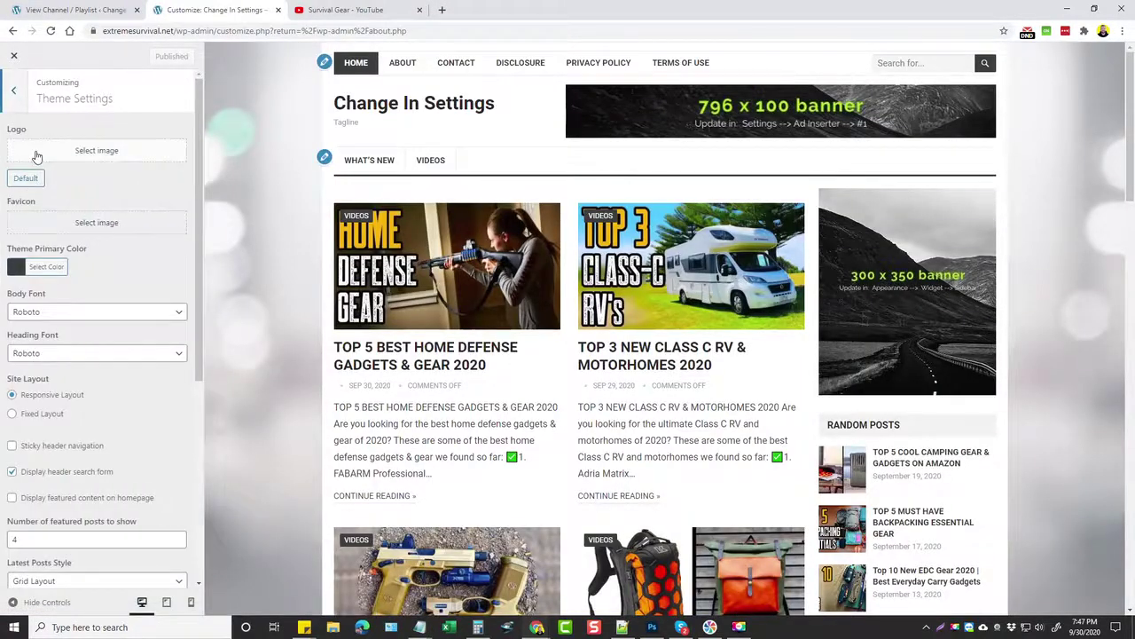
left_click(87, 154)
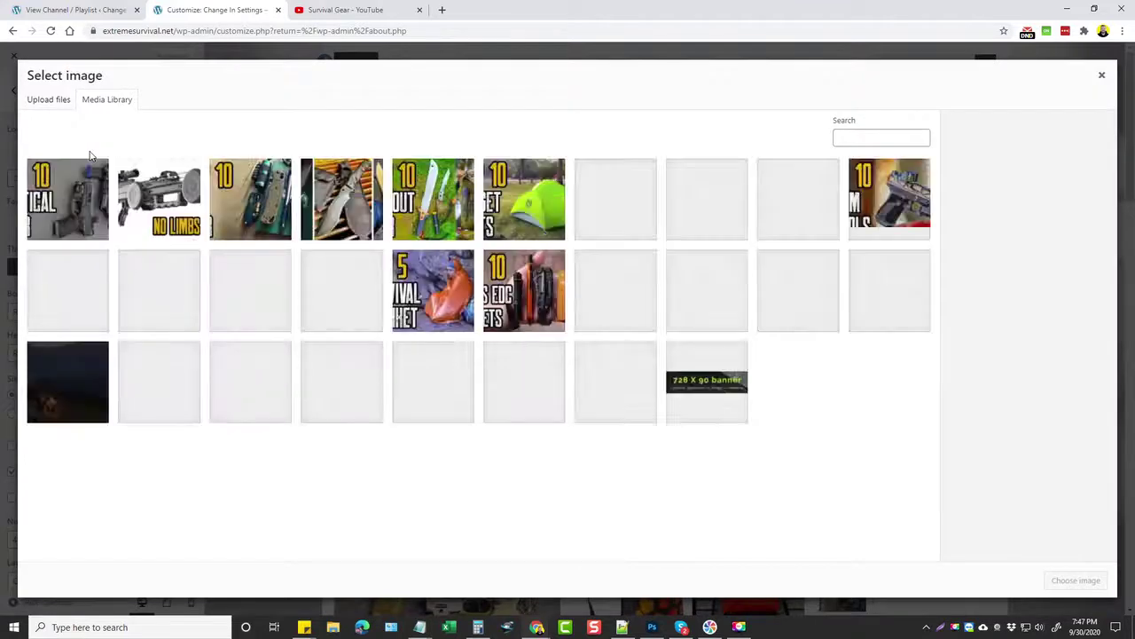
left_click(178, 380)
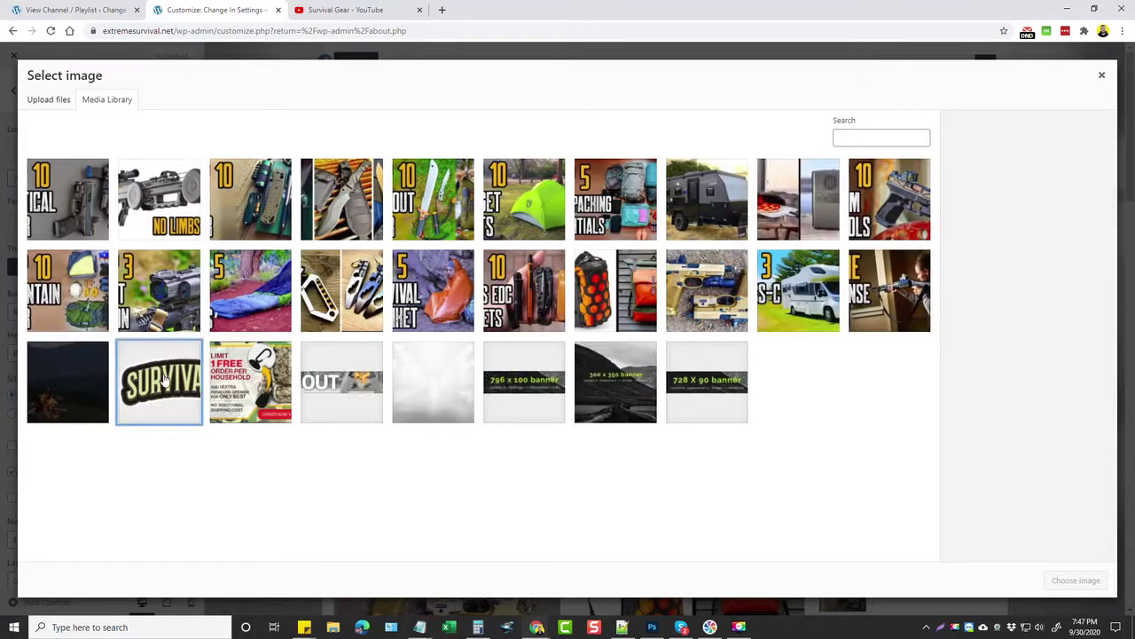
left_click(1076, 581)
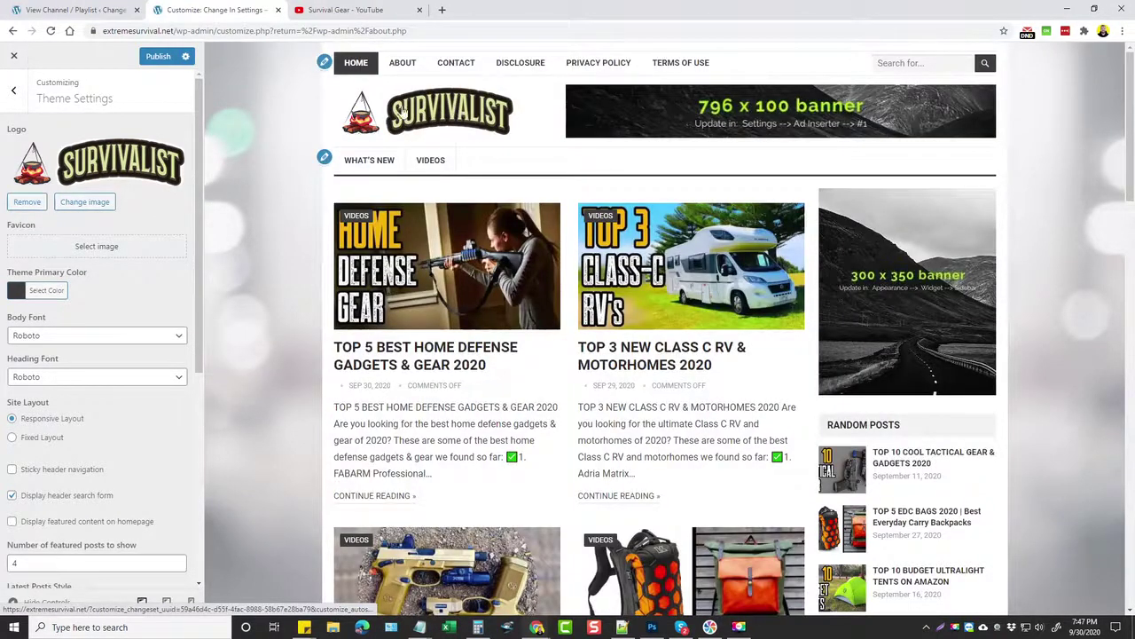
Change the site's background image to the dark campfire picture from the media library, publish the customizations and close the Customizer.
left_click(14, 89)
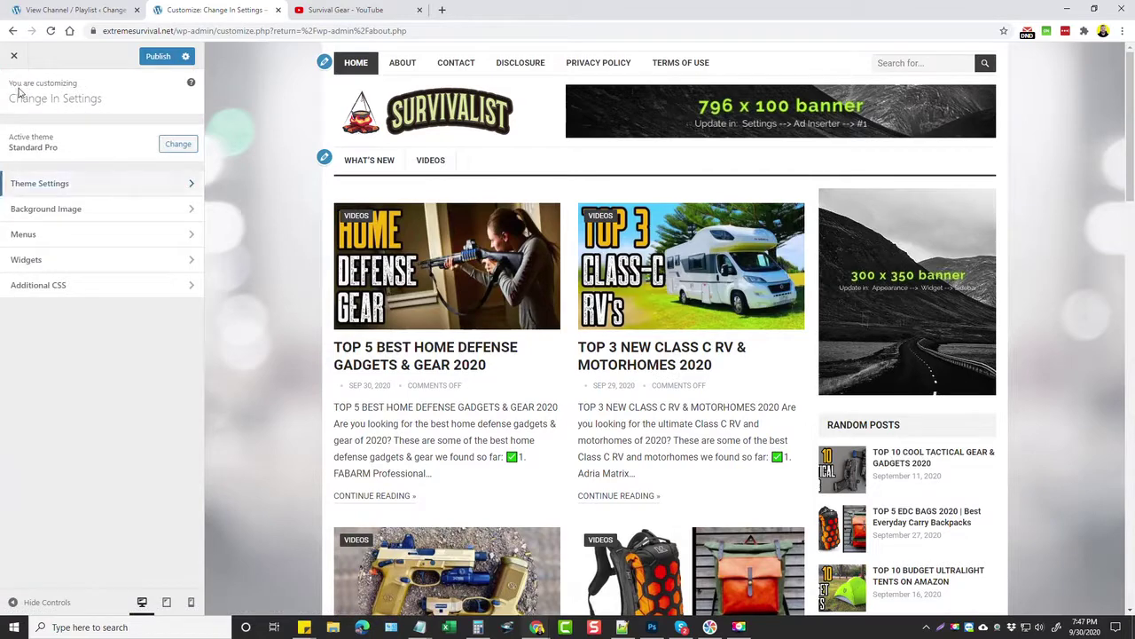
left_click(56, 211)
left_click(86, 273)
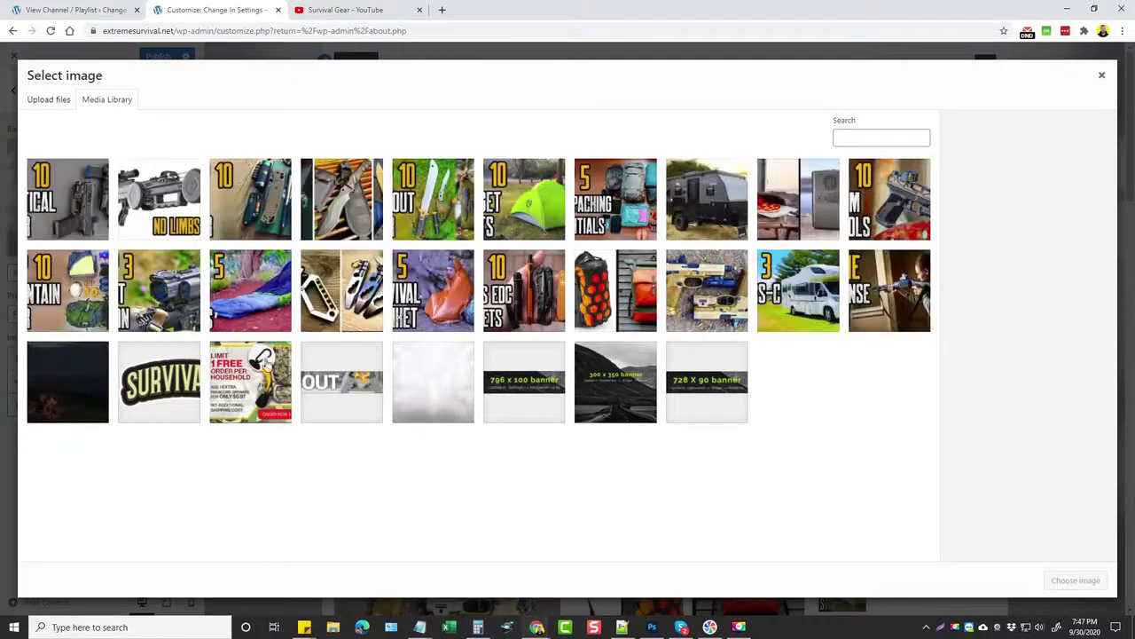
left_click(55, 382)
left_click(1076, 580)
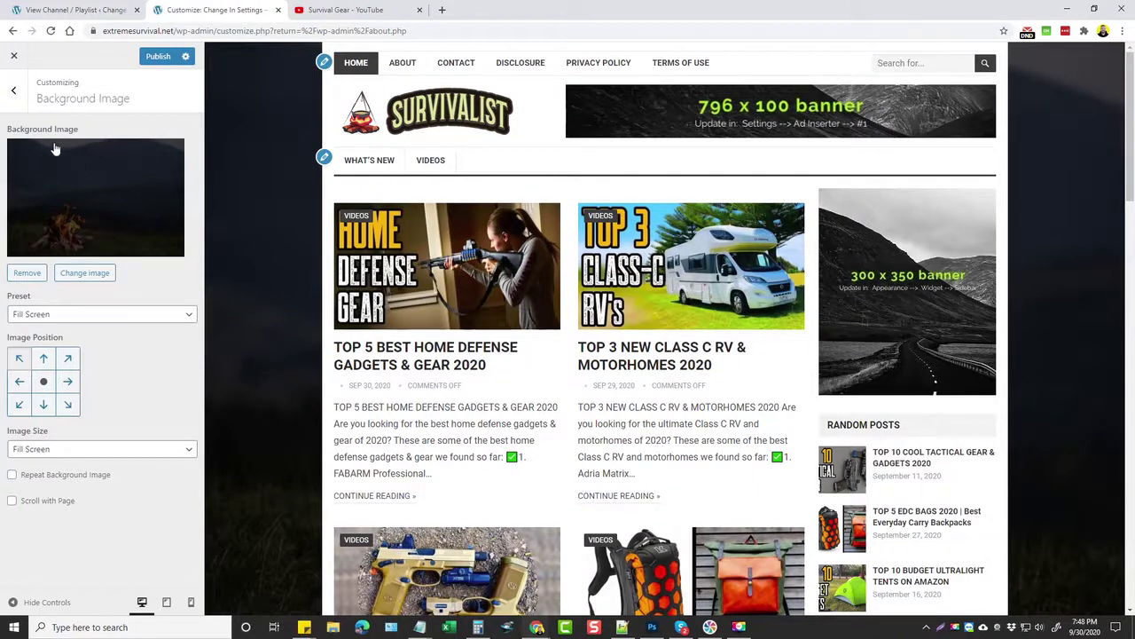
left_click(156, 58)
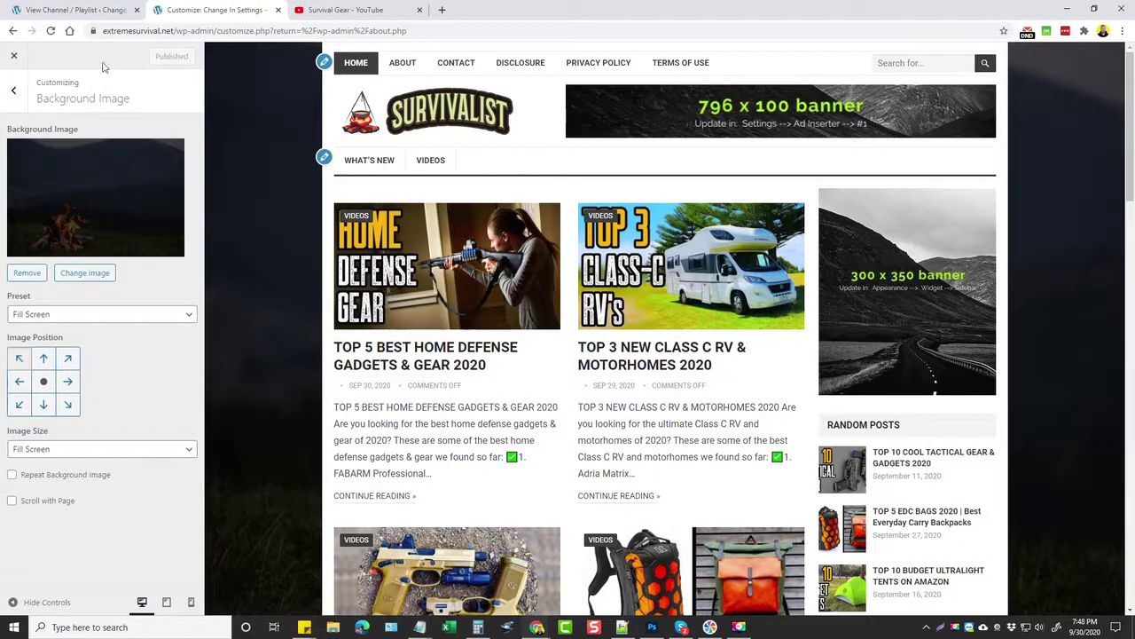
left_click(13, 58)
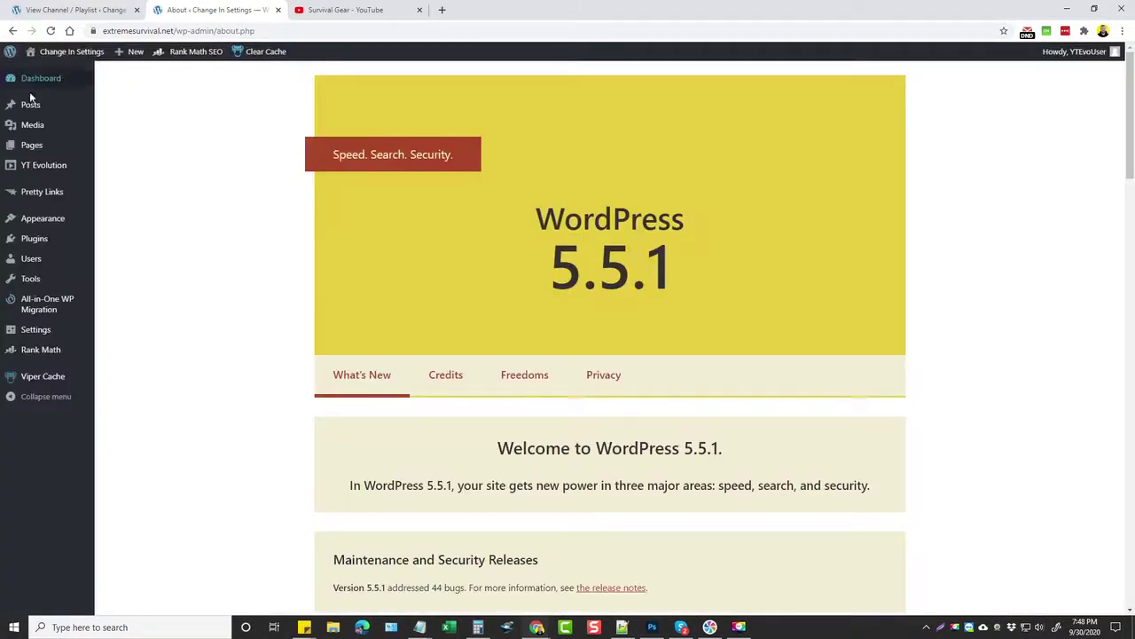
mouse_move(41, 222)
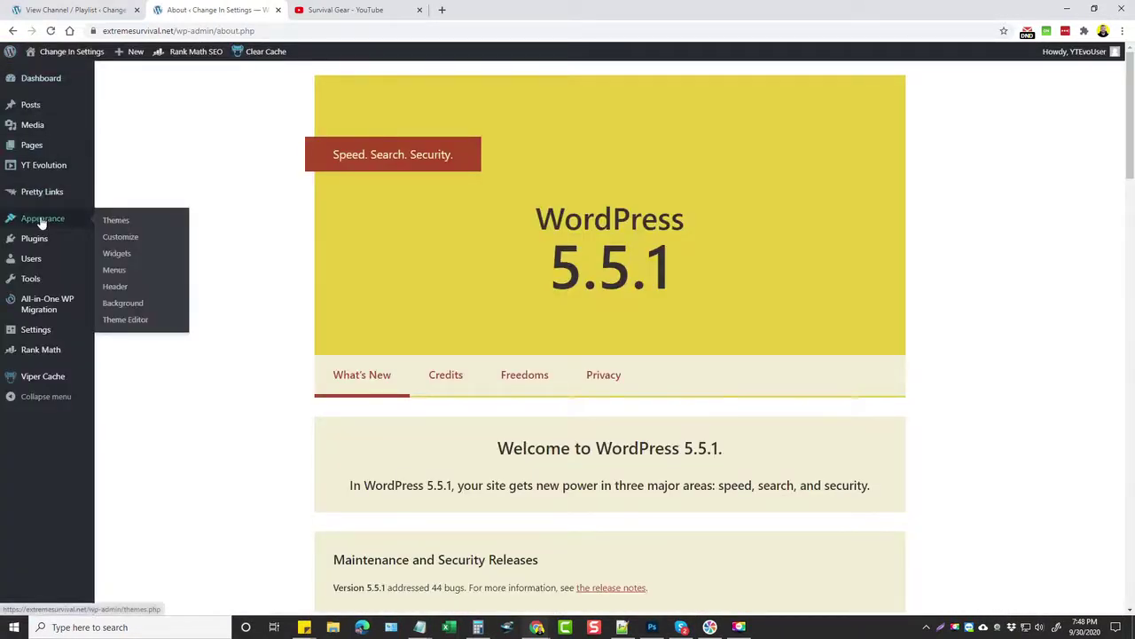
left_click(116, 253)
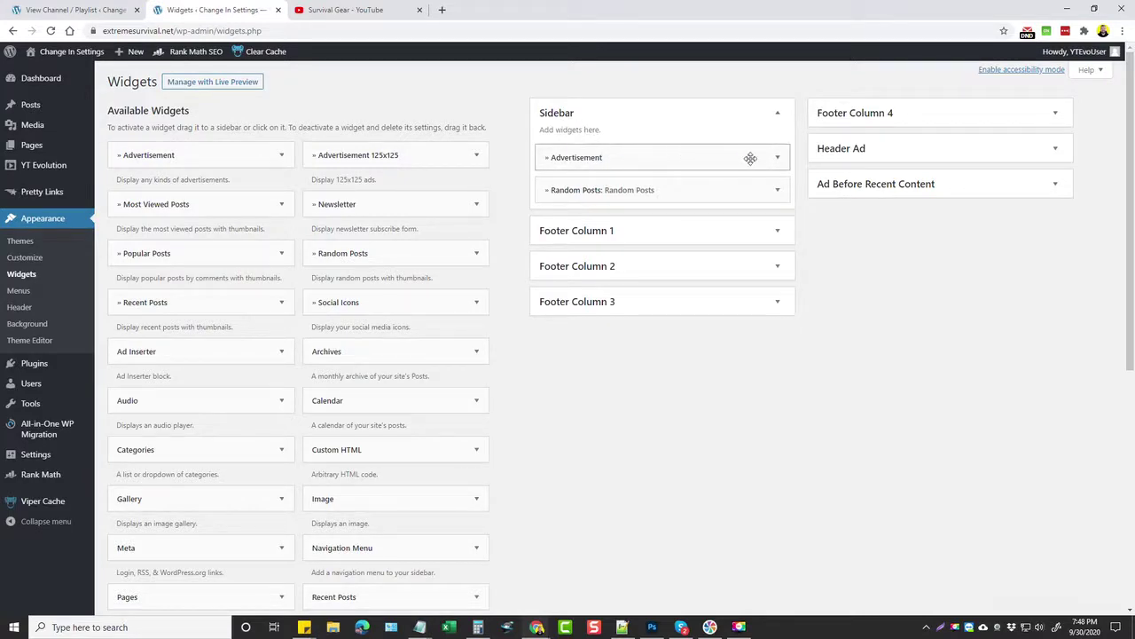
left_click(778, 159)
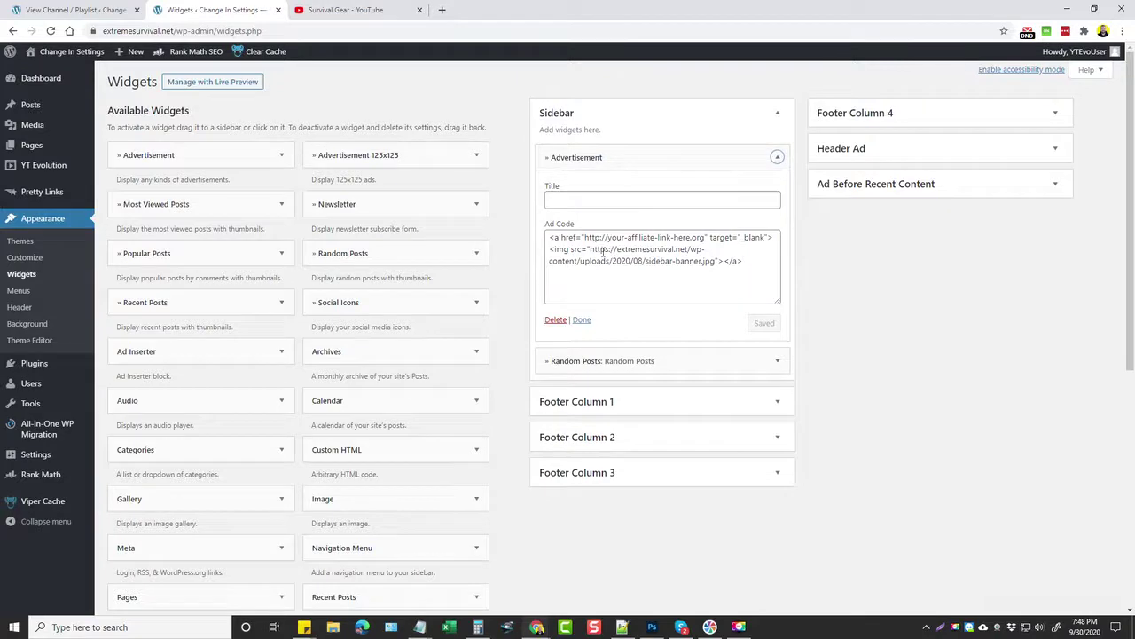
left_click_drag(589, 249, 716, 264)
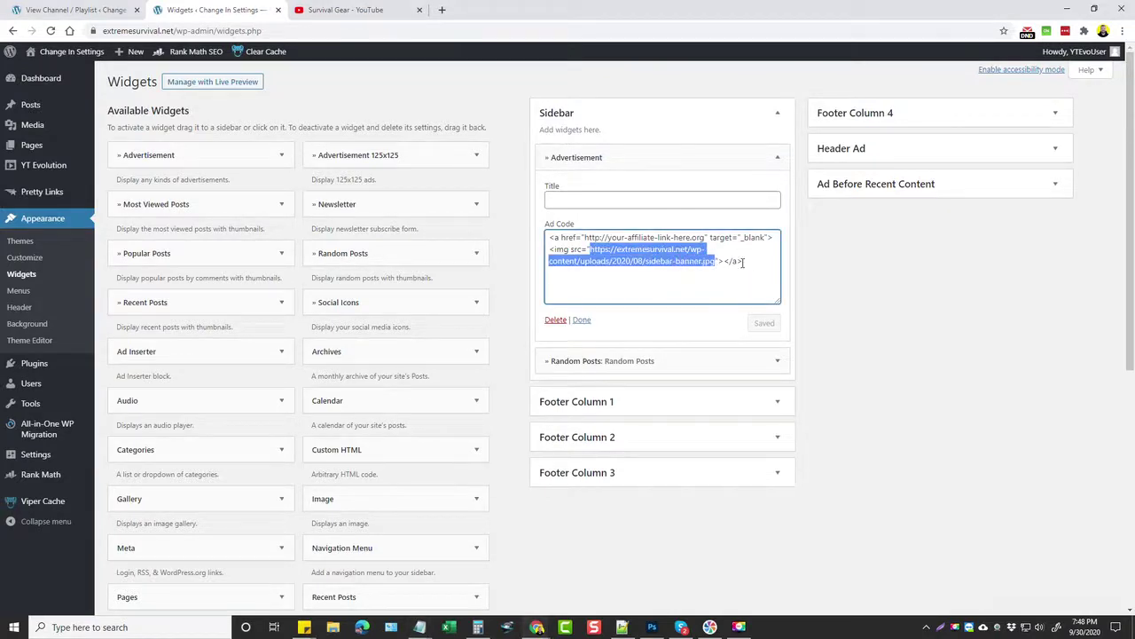
type("https://extremesurvival.net/wp-content/uploads/2020/09/ks_19-09-2014_300-x-250ee.gif")
left_click(765, 324)
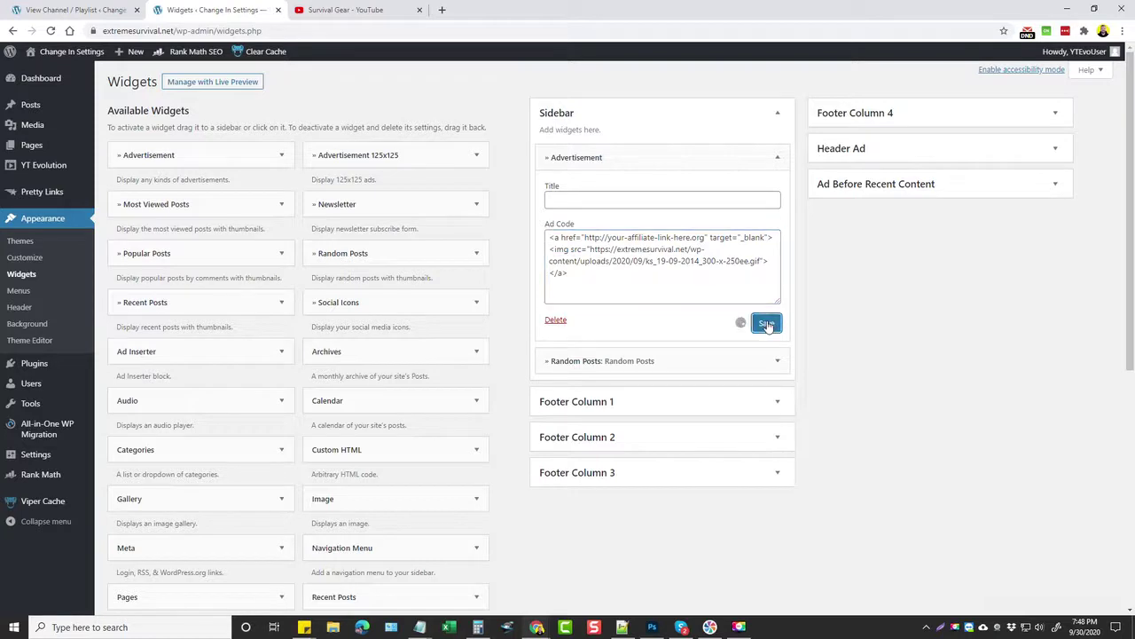
left_click(1053, 151)
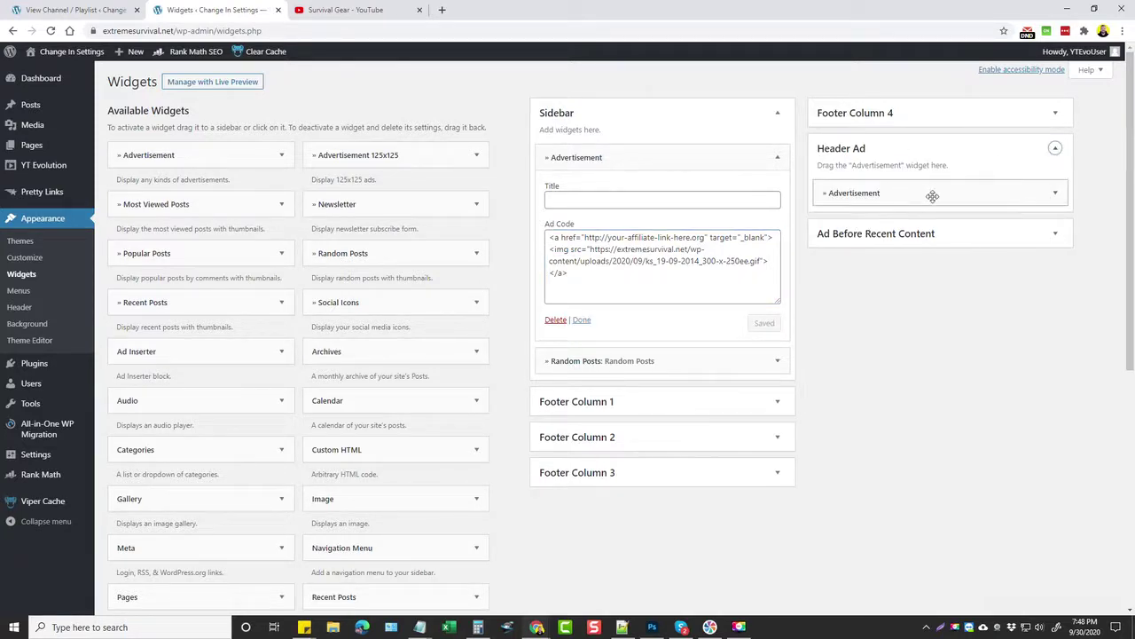
left_click(1055, 193)
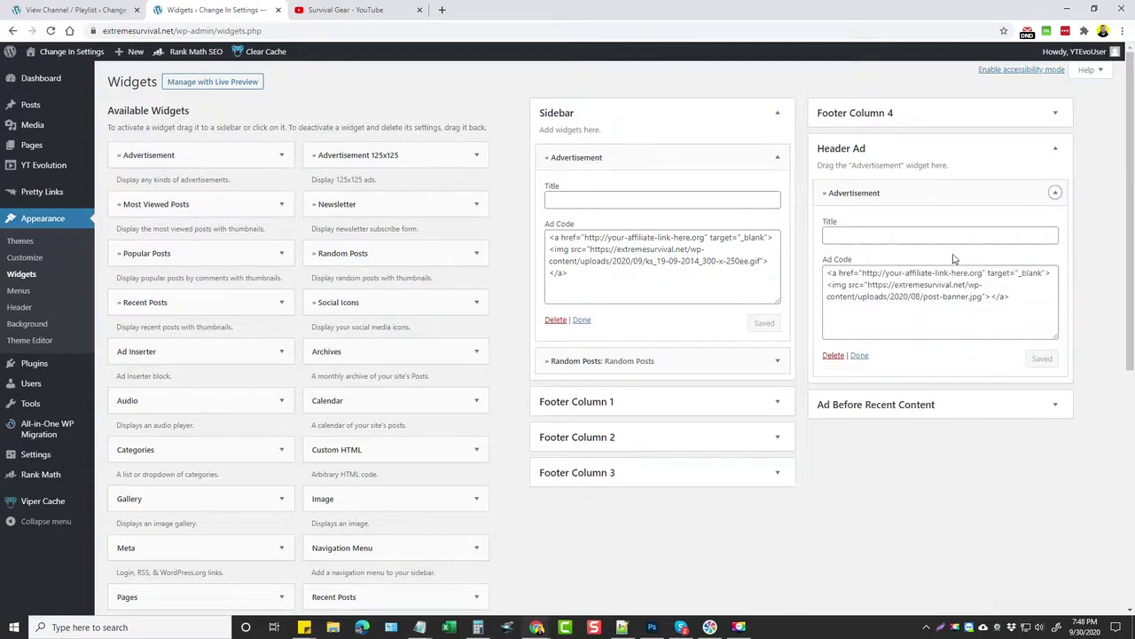
left_click_drag(868, 285, 983, 298)
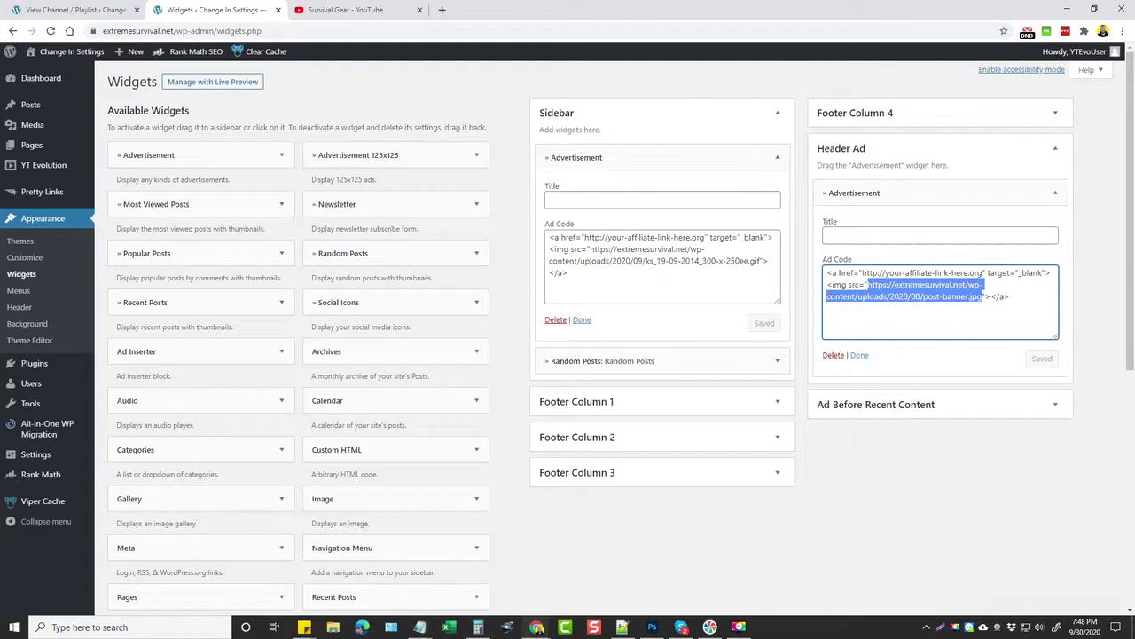
type("https://extremesurvival.net/wp-content/uploads/2020/09/pocketstove_728x90_1.jpg")
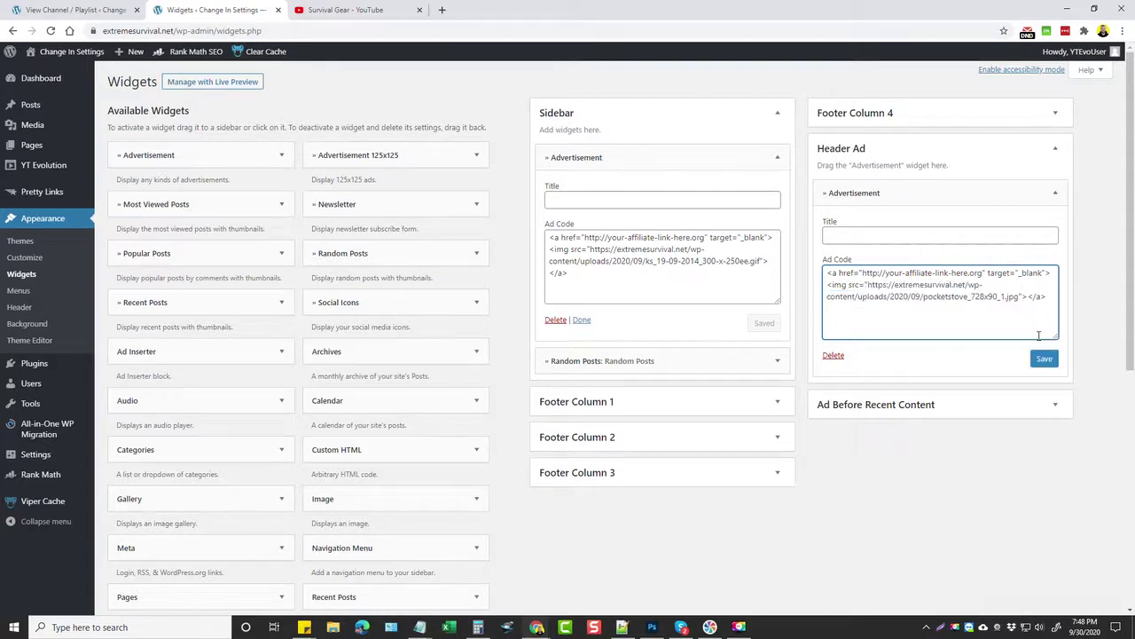
left_click(1046, 361)
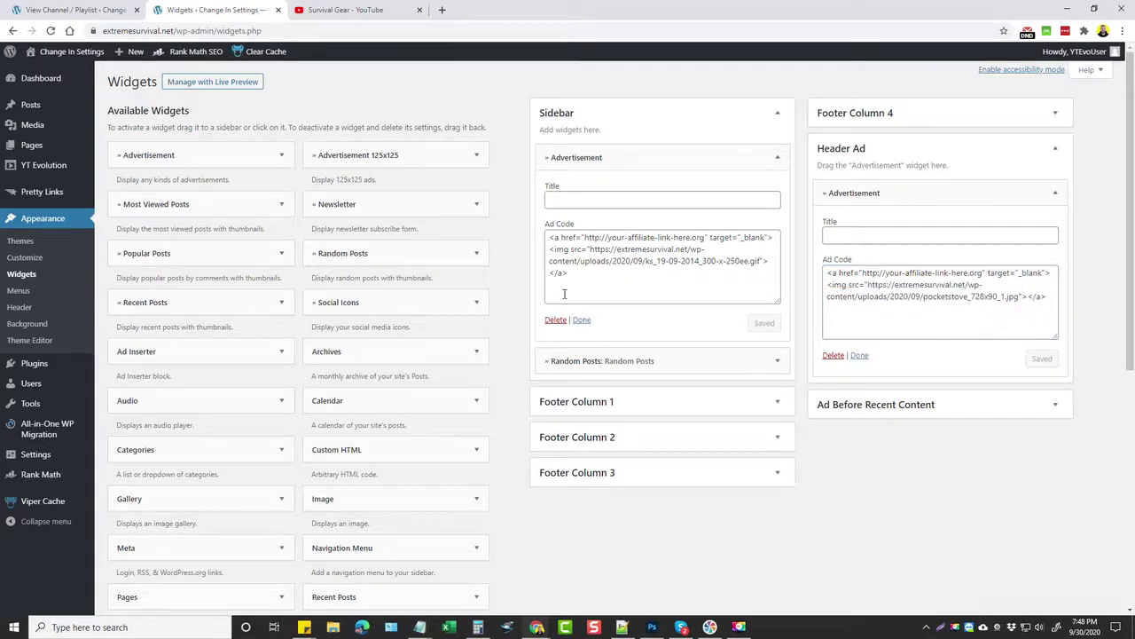
Visit the live site's home page and examine the logo, background, header and sidebar ad banners, and the list of video posts.
mouse_move(53, 53)
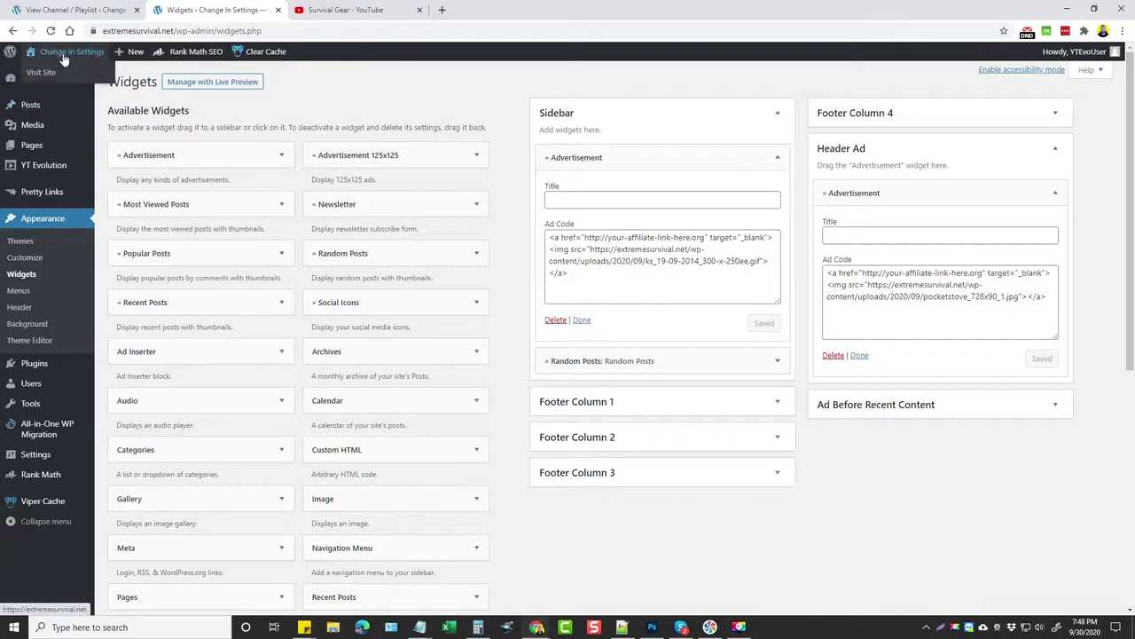
left_click(49, 75)
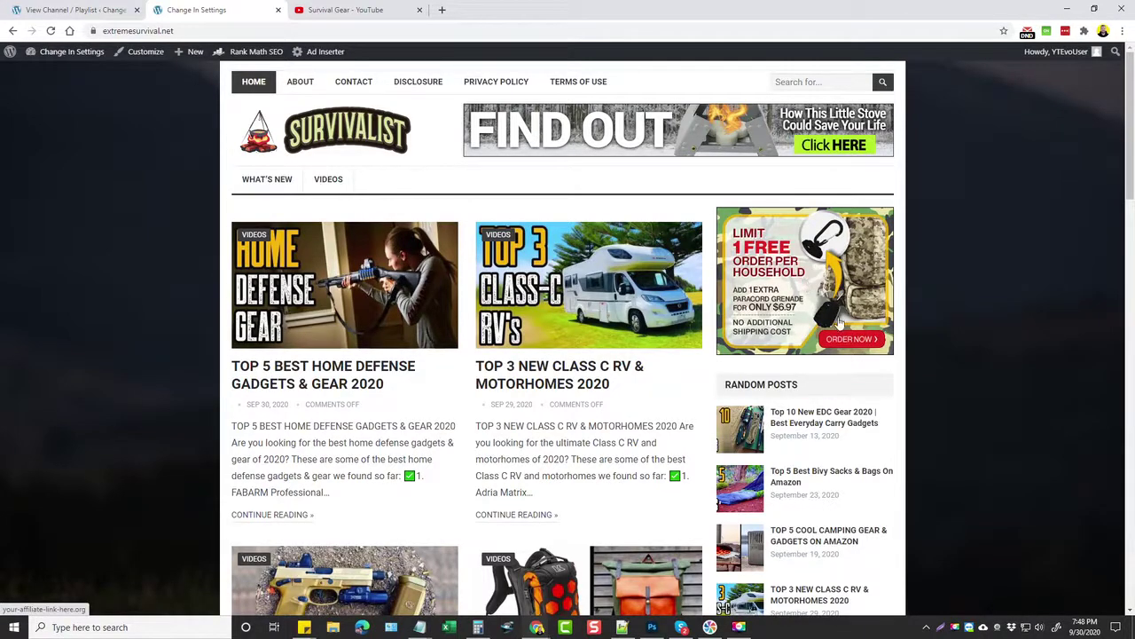
scroll(568, 390, "down", 6)
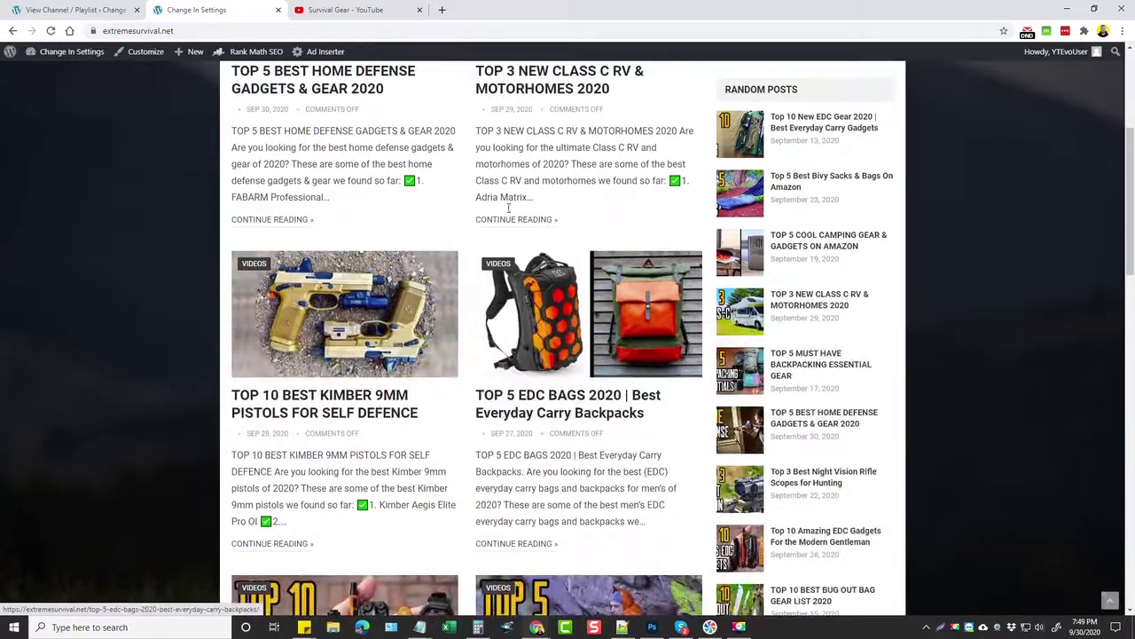
scroll(504, 410, "down", 4)
scroll(538, 423, "down", 2)
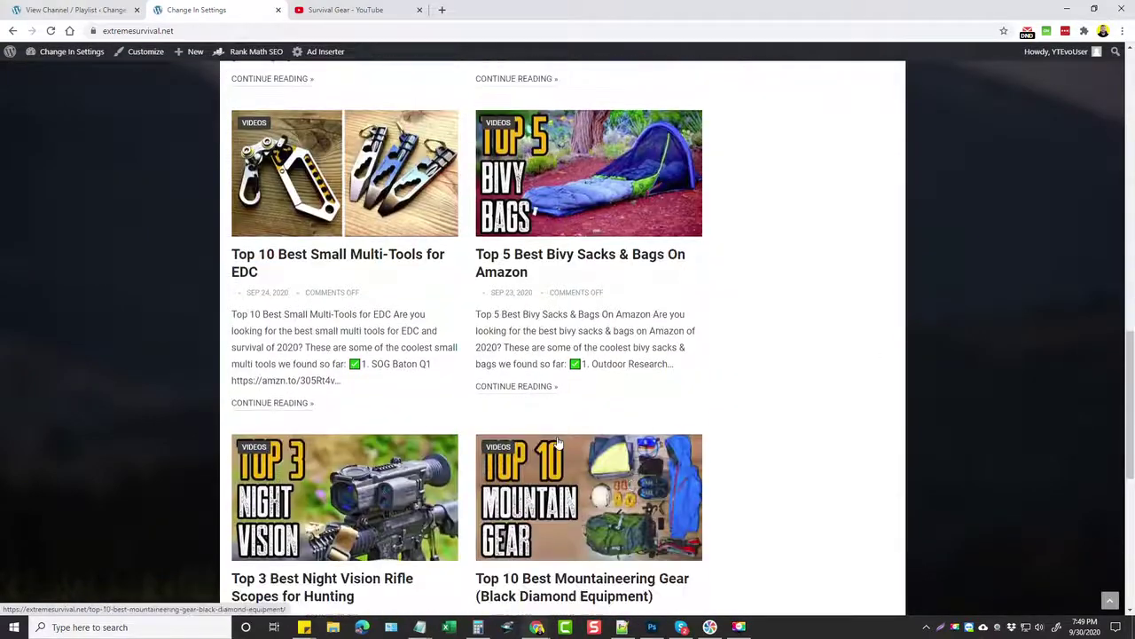
scroll(561, 441, "down", 3)
scroll(574, 426, "up", 11)
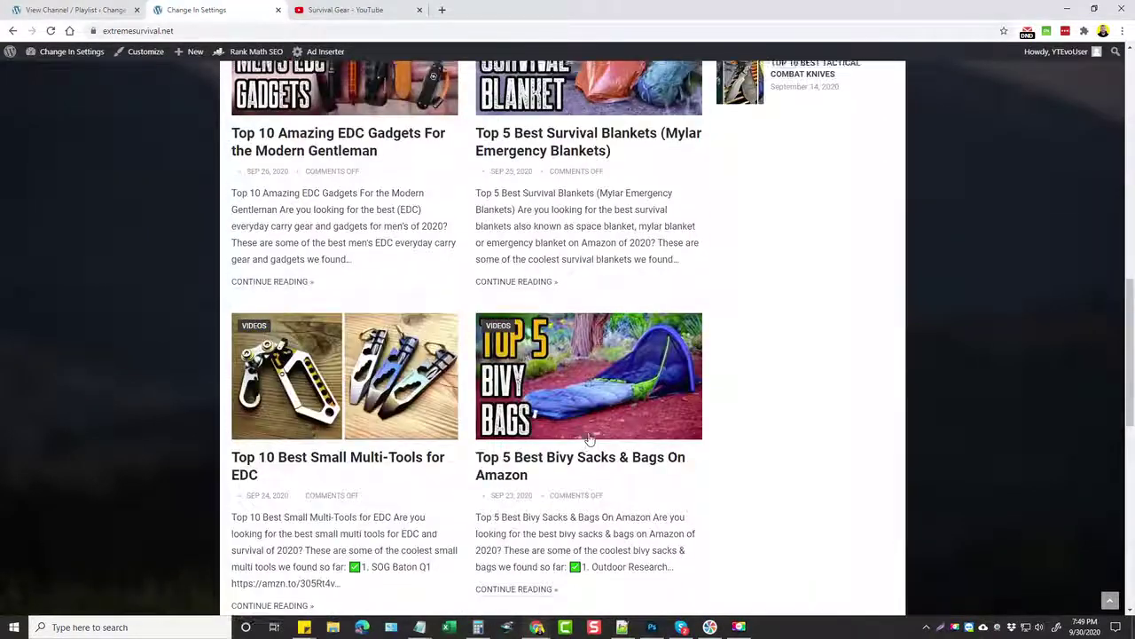
scroll(590, 438, "up", 3)
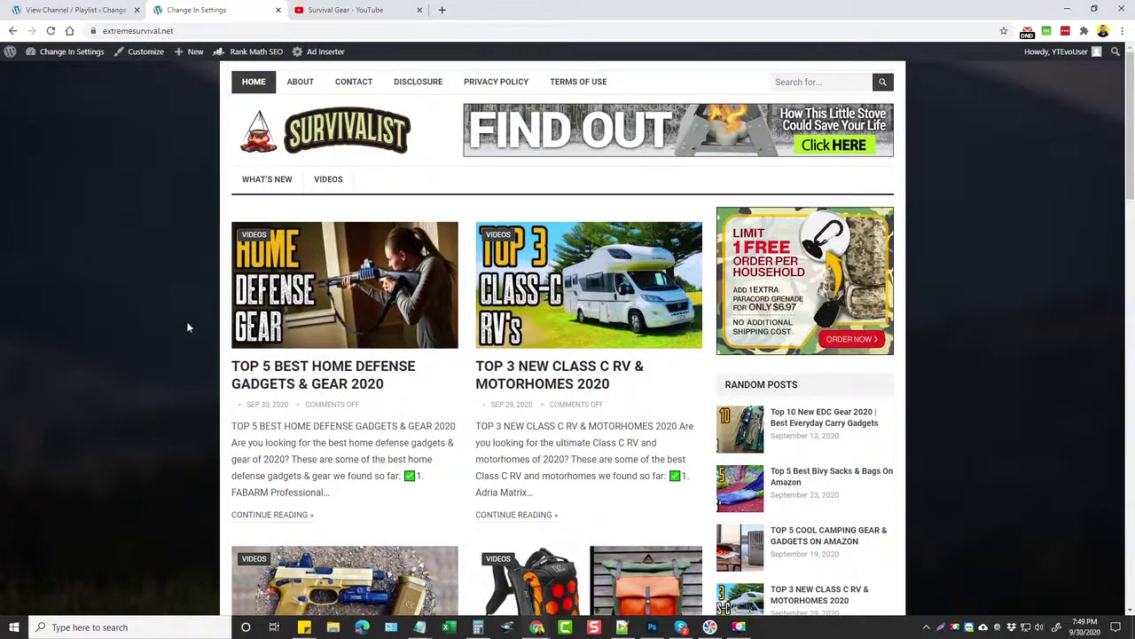